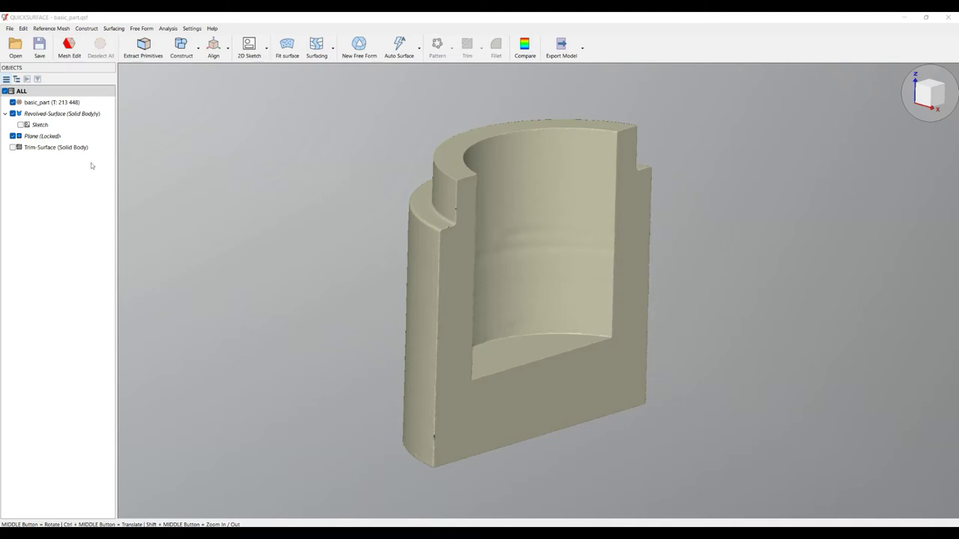
Step: Show the trim surface over the part, inspect it from another angle, then hide it again
click(13, 148)
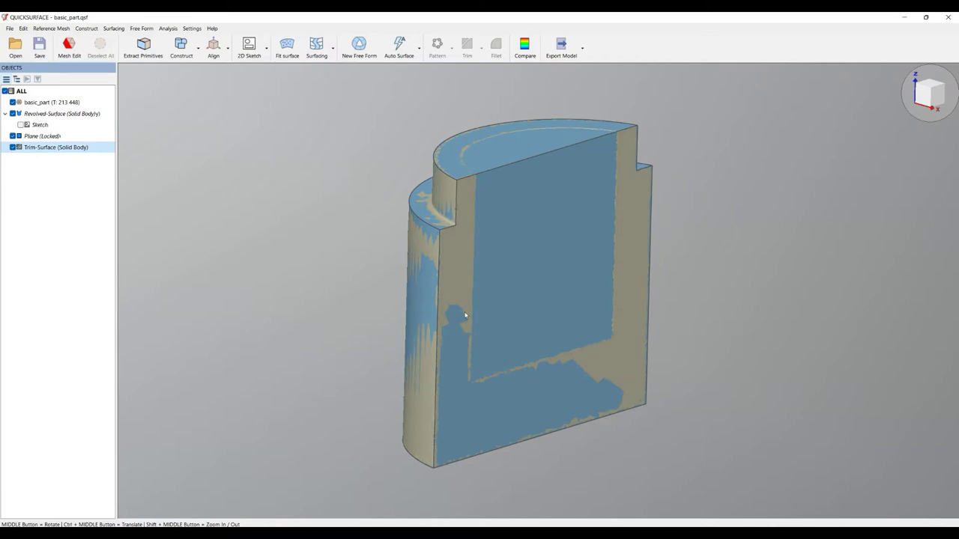
middle_drag(515, 386, 559, 415)
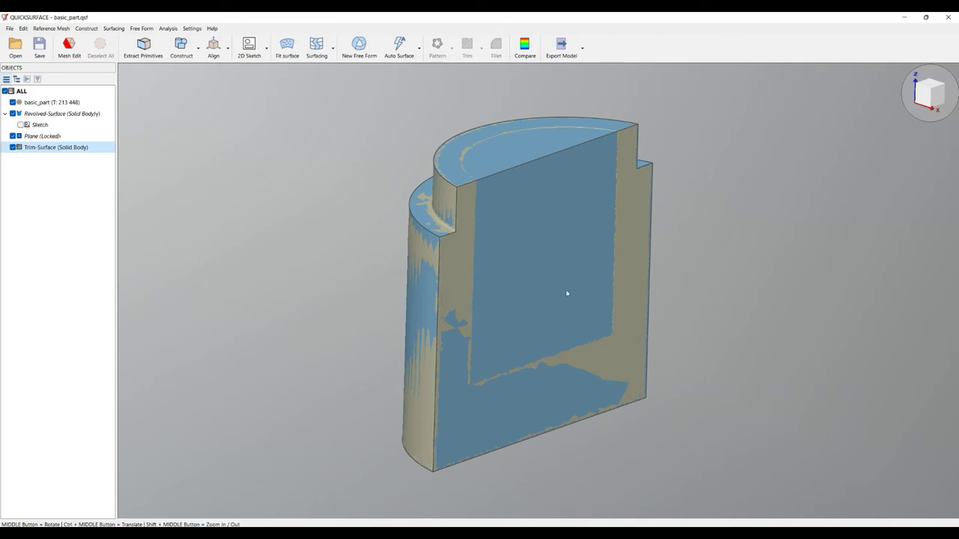
click(12, 147)
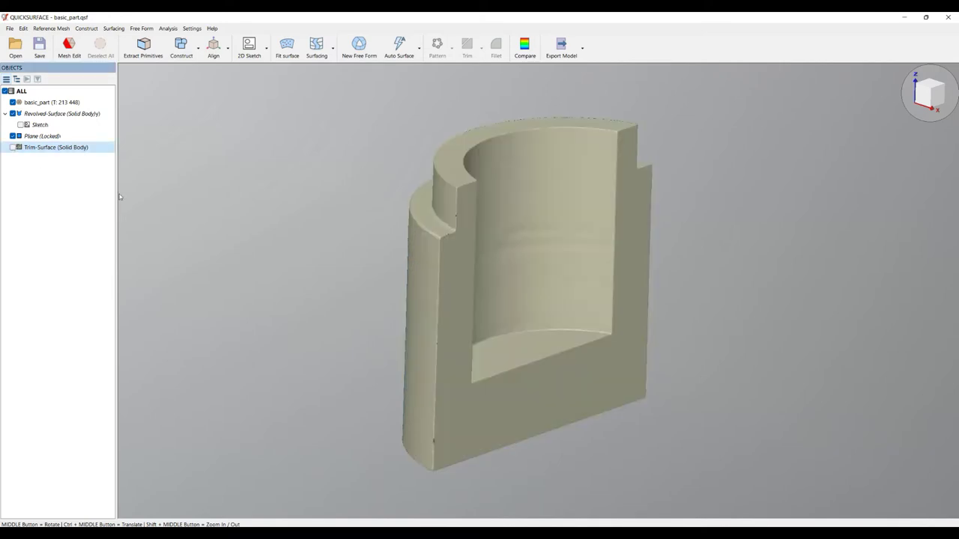
middle_drag(564, 306, 514, 279)
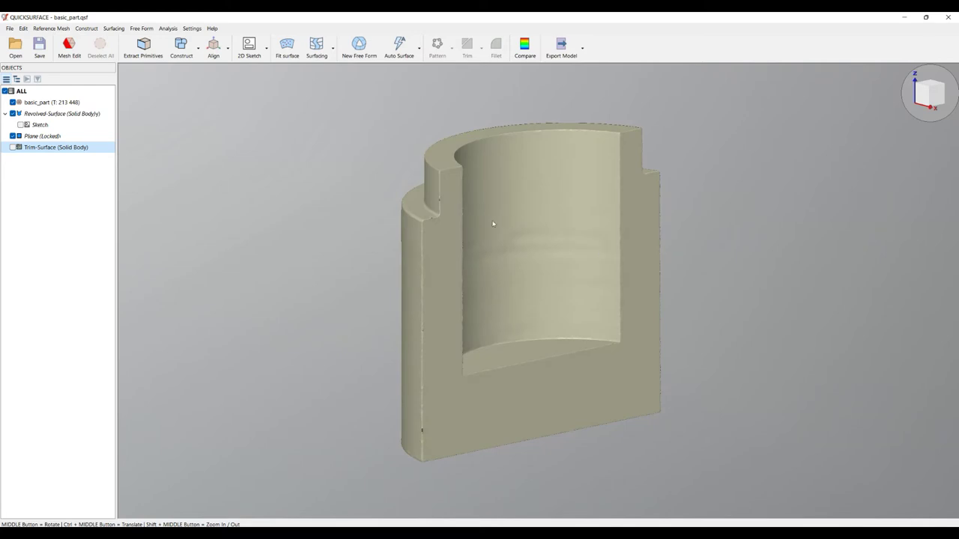
Step: Create Sketch(1) from a slicing plane raised about 82 mm up the part
click(248, 46)
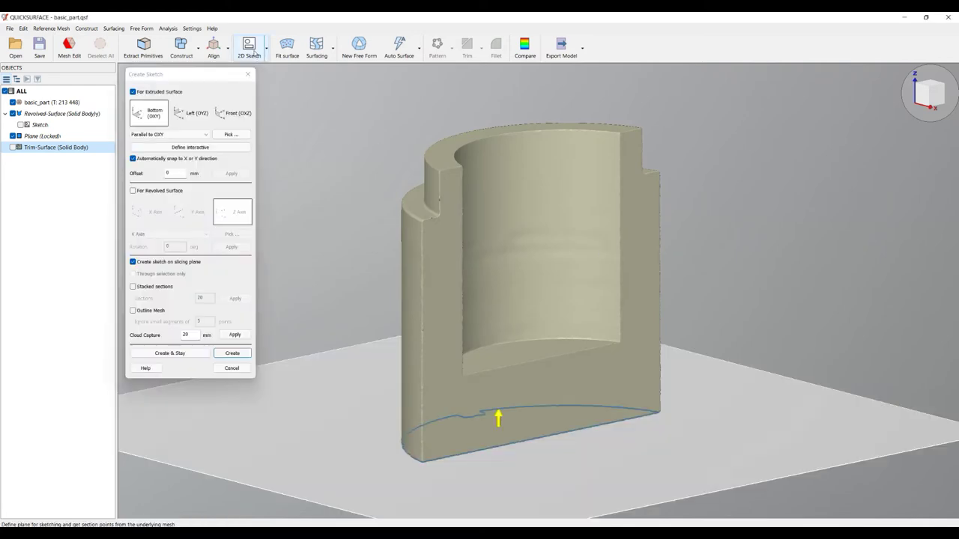
drag(579, 469, 594, 328)
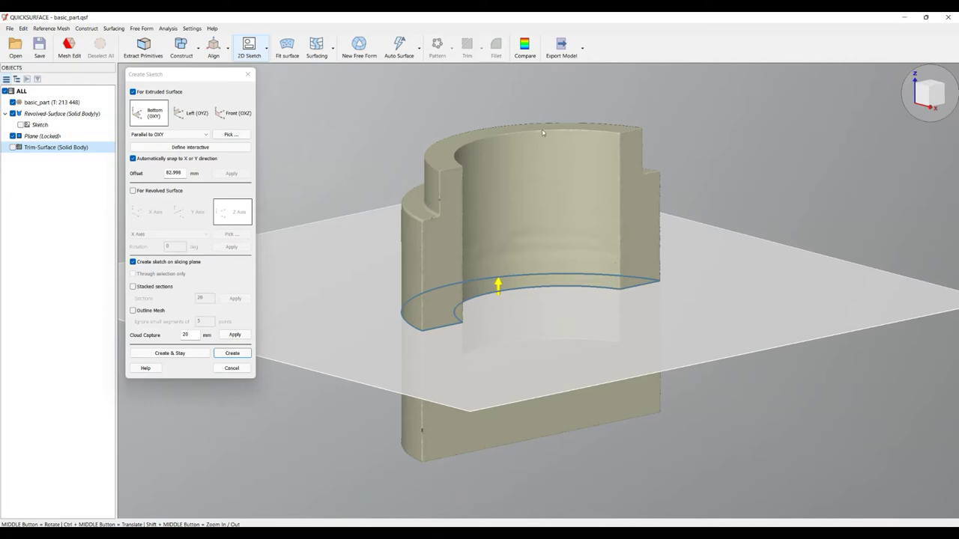
click(233, 353)
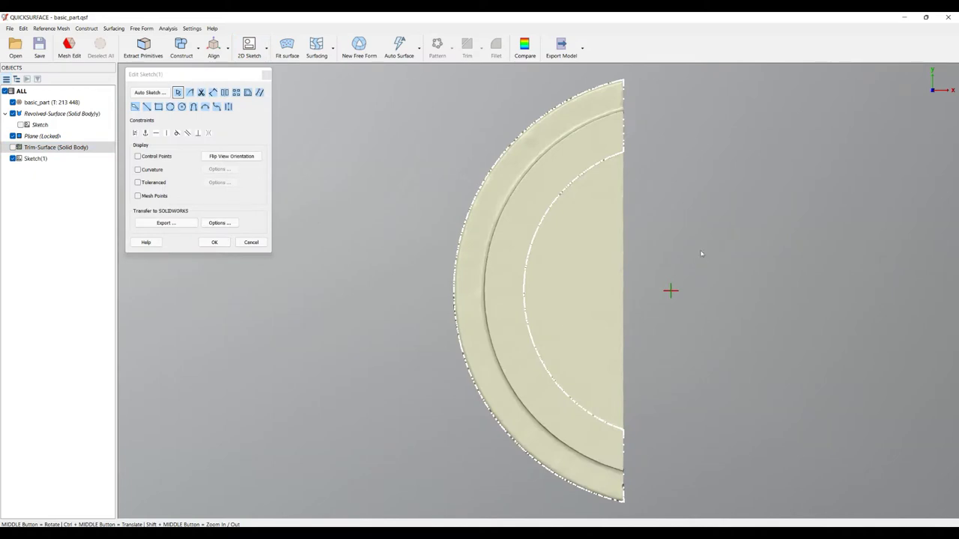
Step: With basic_part hidden, convert the section's inner arc into a full circle, then show the mesh again
click(12, 103)
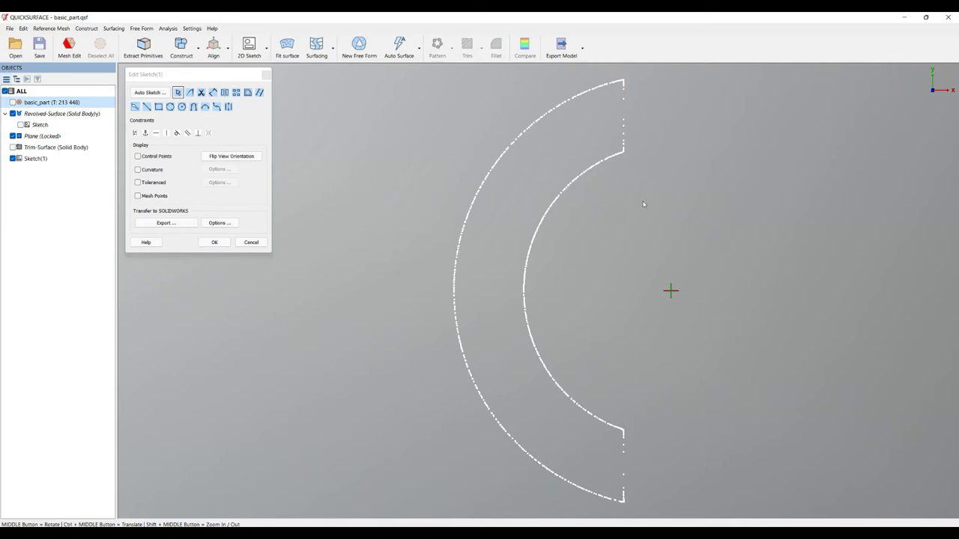
mouse_move(622, 158)
mouse_down()
mouse_move(555, 174)
mouse_move(527, 215)
mouse_move(512, 280)
mouse_move(525, 364)
mouse_move(561, 405)
mouse_move(611, 429)
mouse_up()
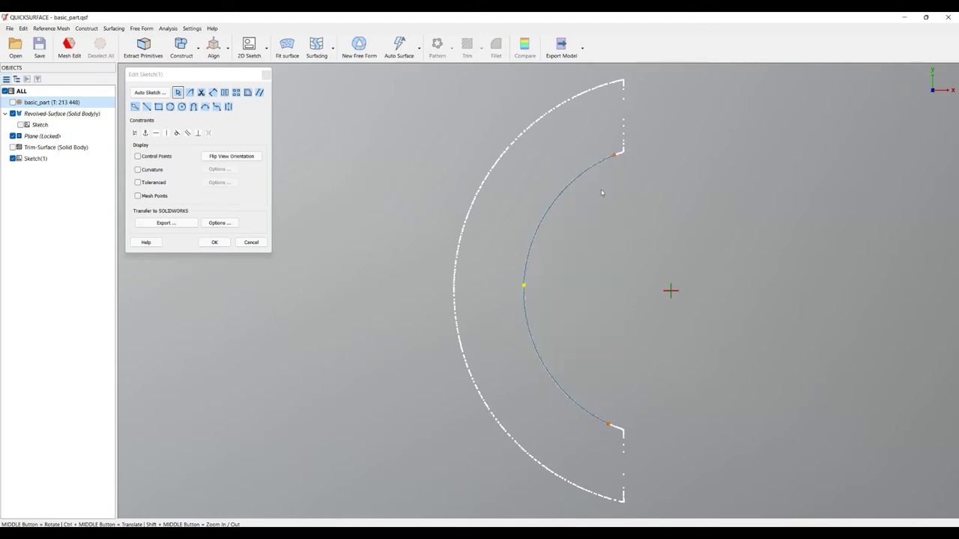
click(606, 152)
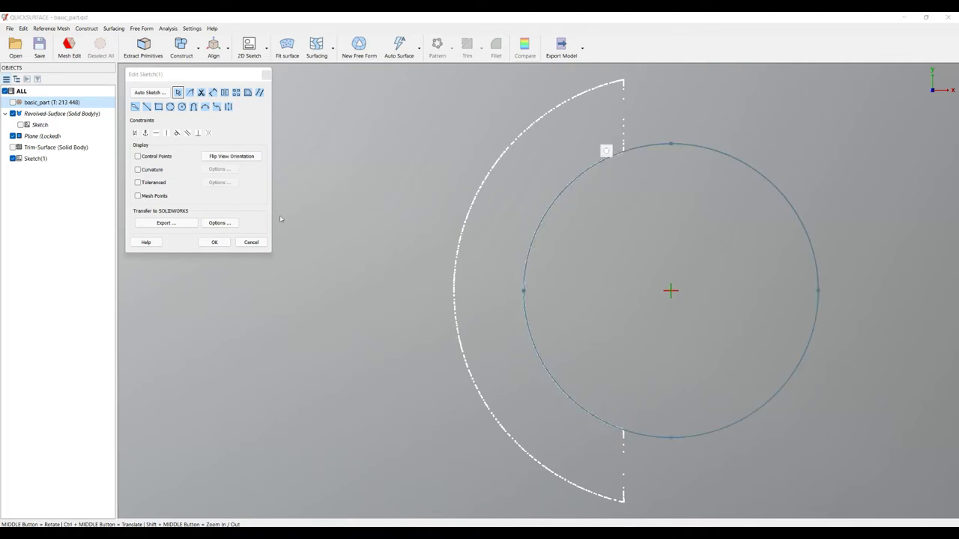
click(214, 242)
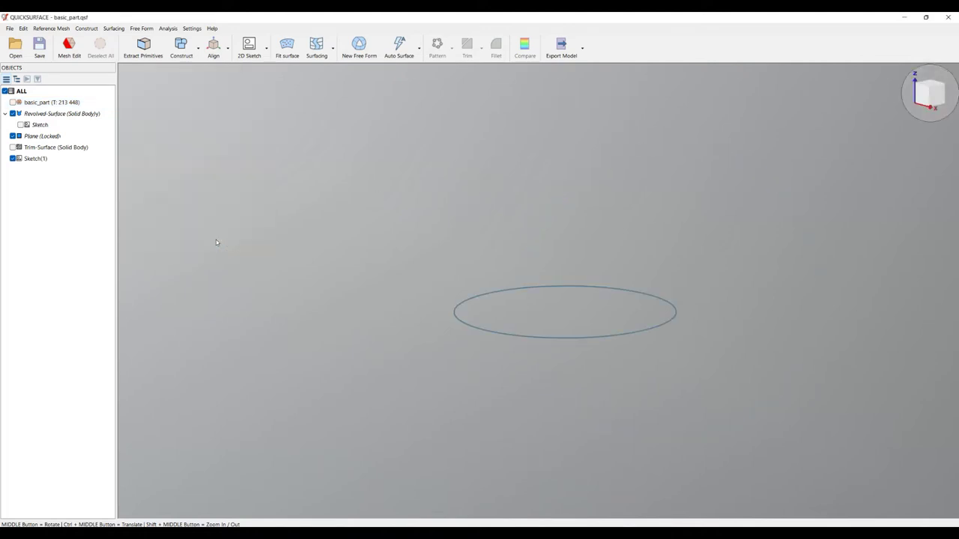
click(11, 102)
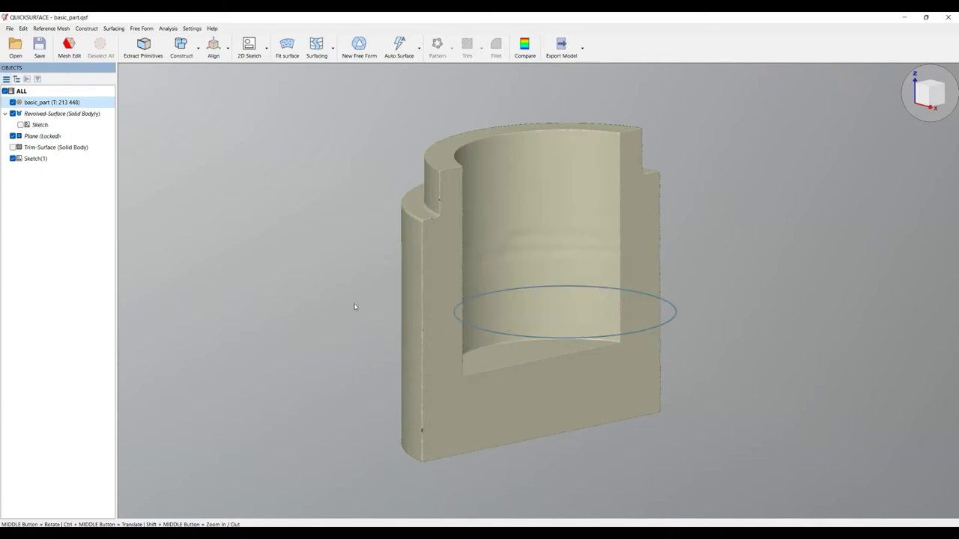
Step: Extrude the Sketch(1) circle as a solid, giving a 40.746 mm disc inside the bore
click(606, 291)
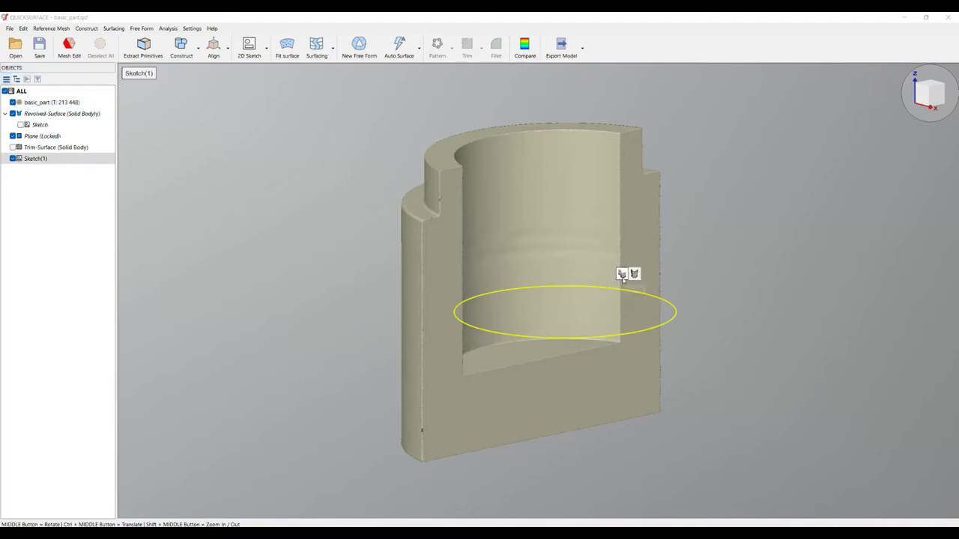
click(621, 274)
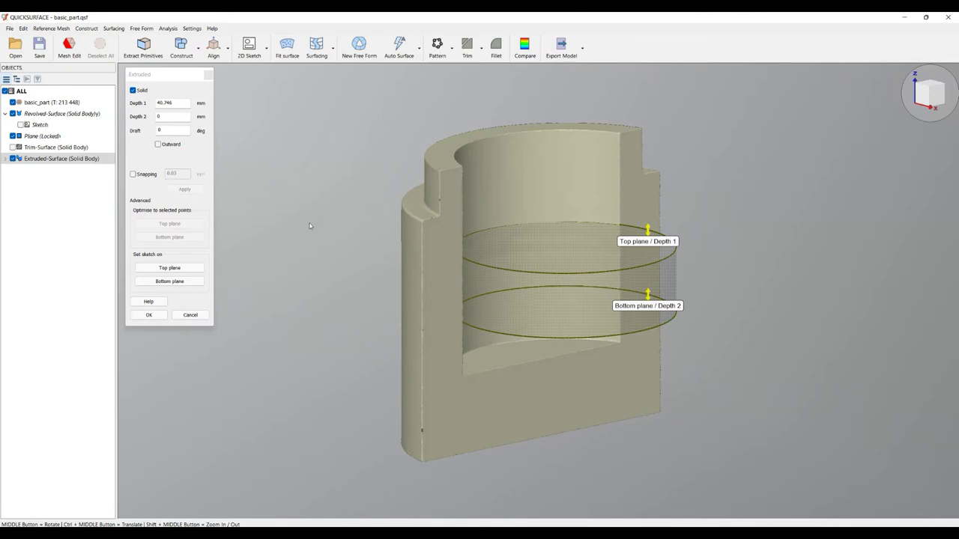
click(149, 315)
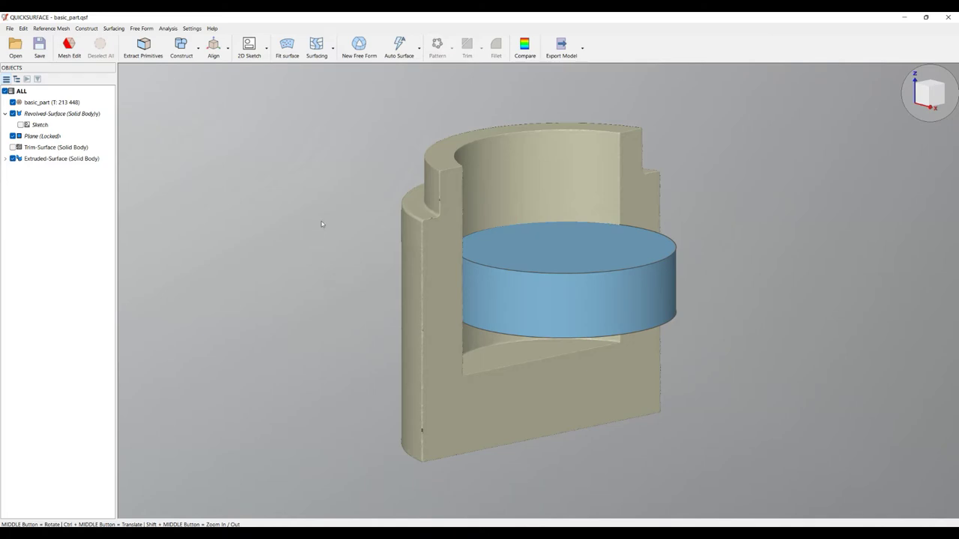
Step: Reopen Extruded-Surface for editing and show its Sketch(1) circle
right_click(24, 159)
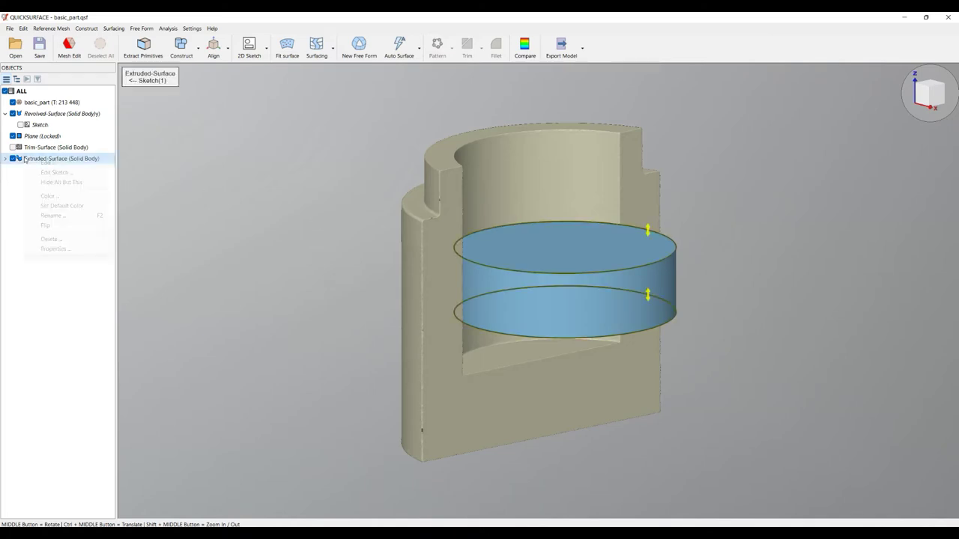
click(47, 162)
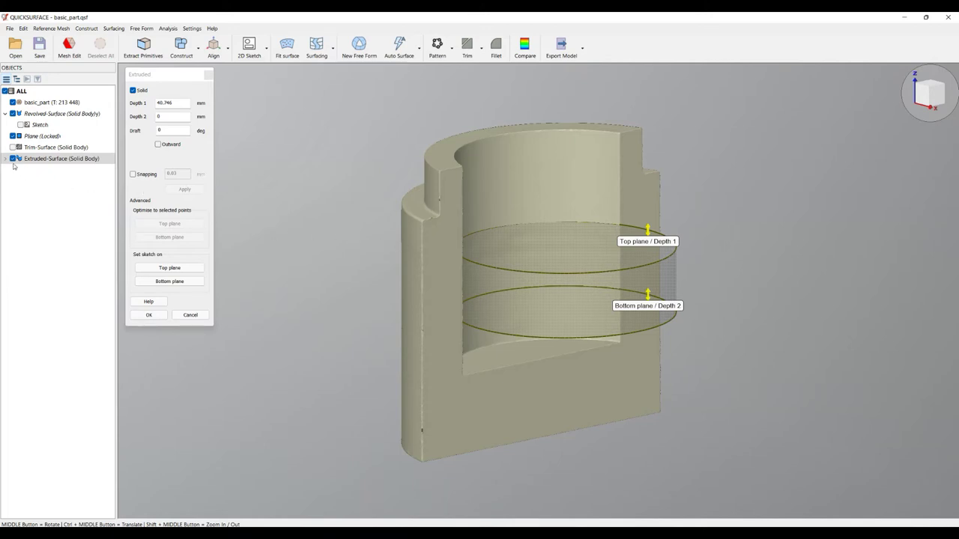
click(6, 158)
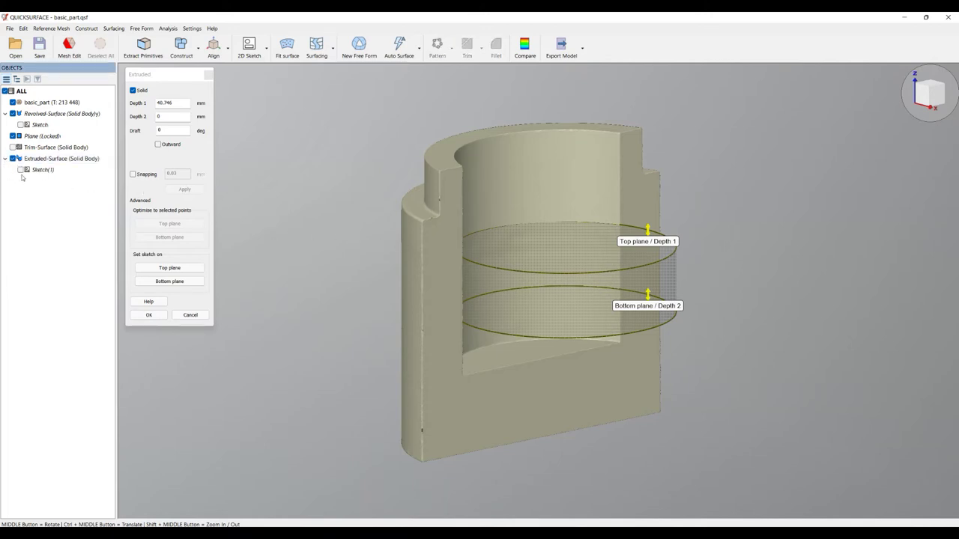
click(20, 169)
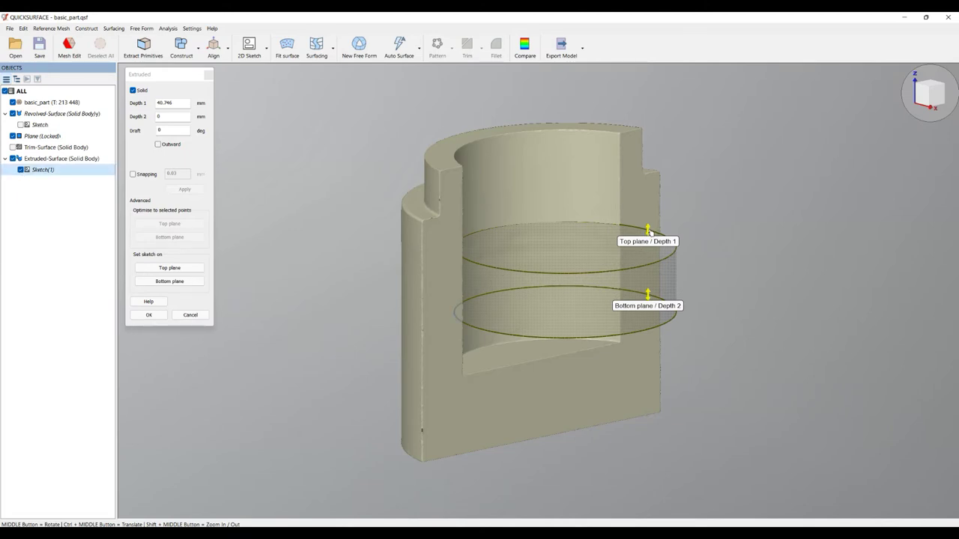
Step: Drag the top and bottom planes to roughly Depth 1 90 mm and Depth 2 58.766 mm
drag(650, 233, 652, 153)
drag(648, 293, 662, 391)
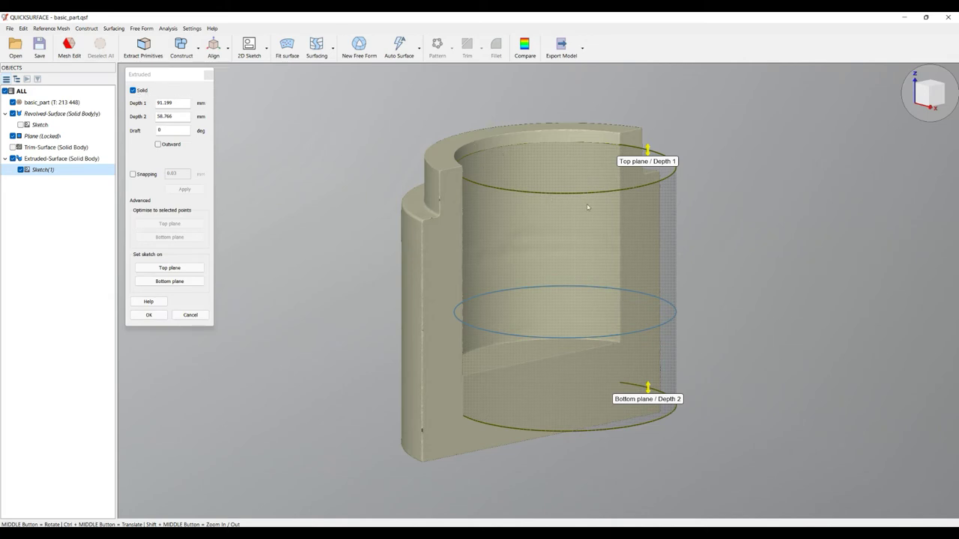
mouse_move(649, 149)
mouse_down()
mouse_move(650, 192)
mouse_move(650, 151)
mouse_up()
Step: Set Depth 1 to 90 mm, raise the bottom to about 8.8 mm, and move the sketch onto the top plane
double_click(166, 105)
text(90)
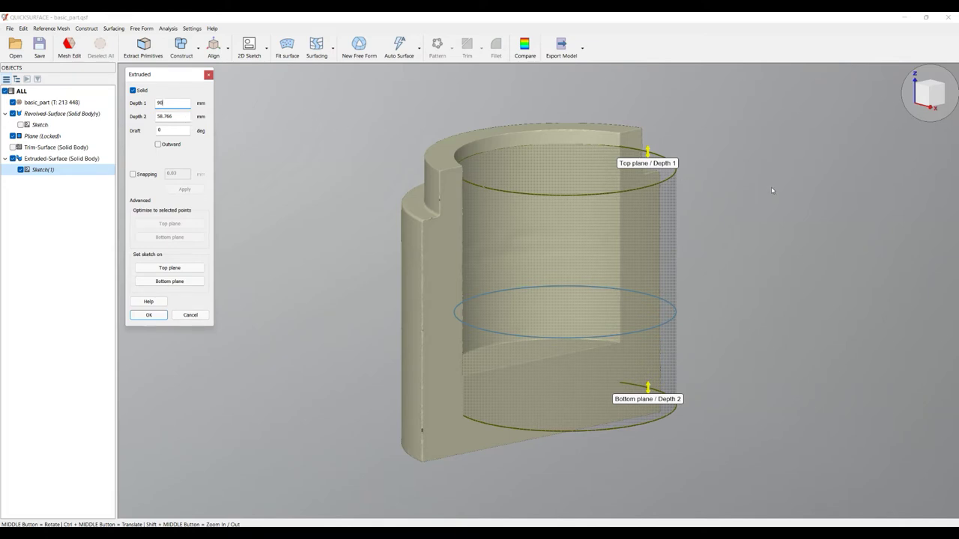
drag(648, 387, 711, 308)
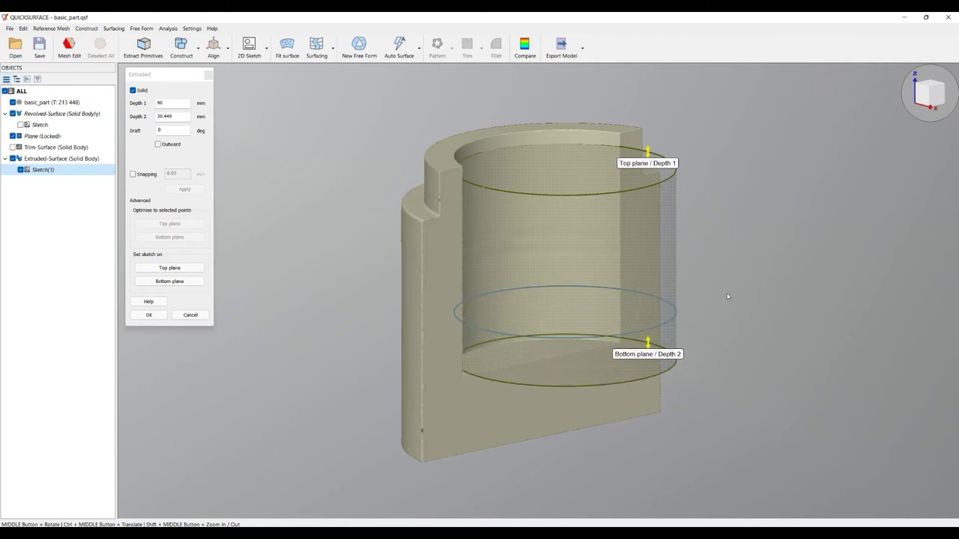
drag(648, 343, 650, 268)
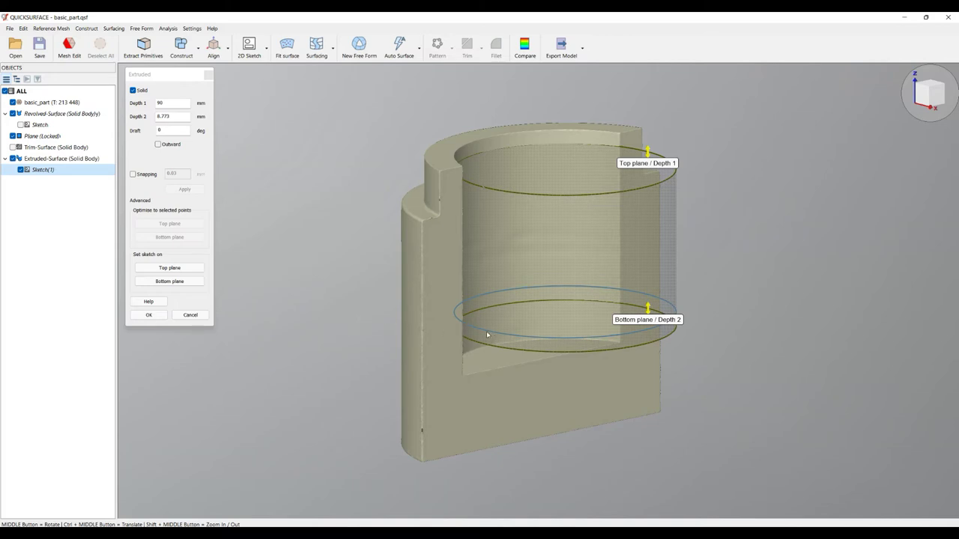
click(181, 268)
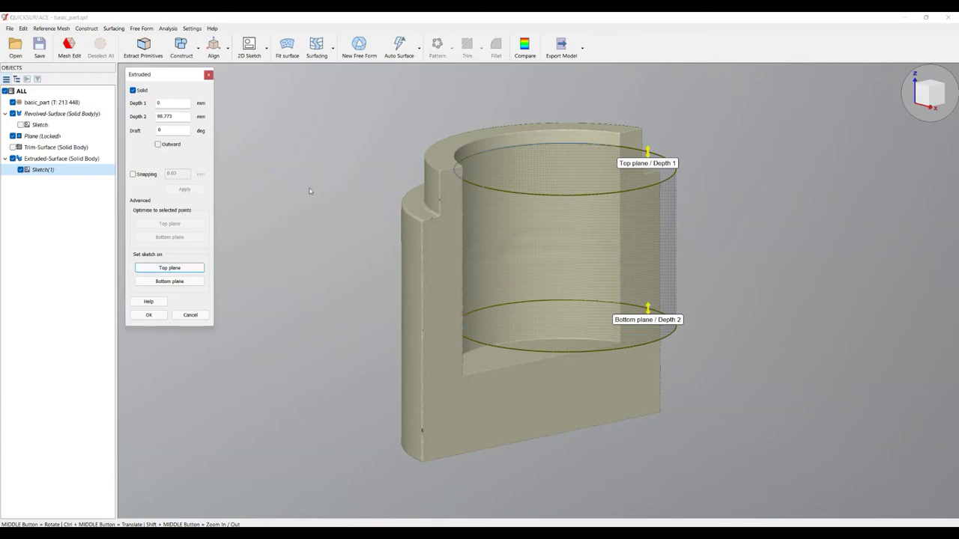
Step: Raise the extrusion top above the part and lower the bottom deeper into the pocket
drag(649, 153, 649, 91)
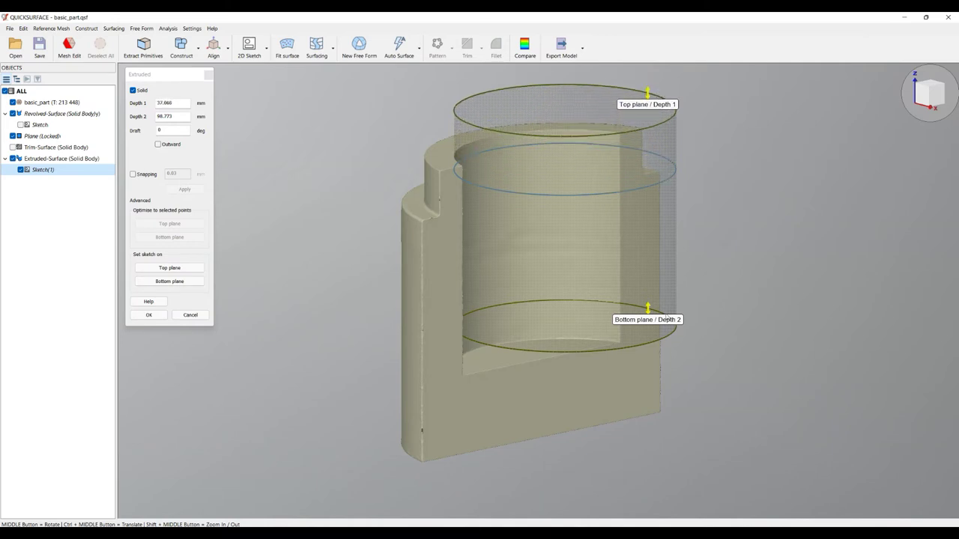
drag(645, 315, 647, 274)
middle_drag(719, 271, 742, 273)
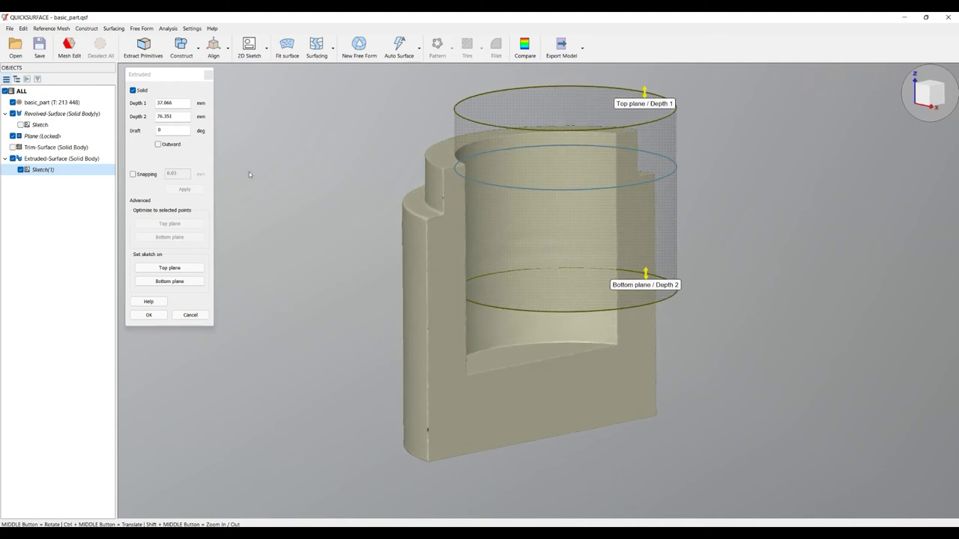
Step: Try a 1° draft with outward taper, then return the draft to 0°
double_click(171, 134)
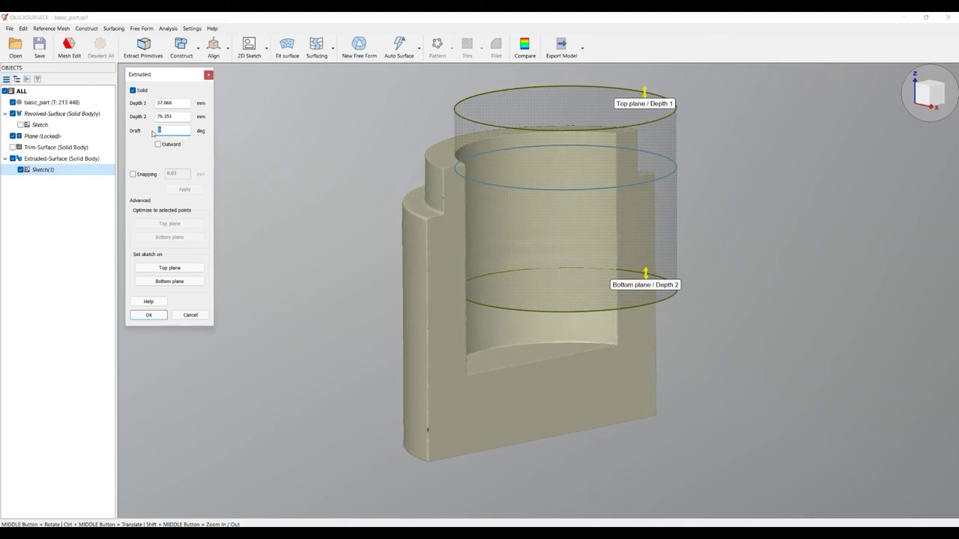
text(1)
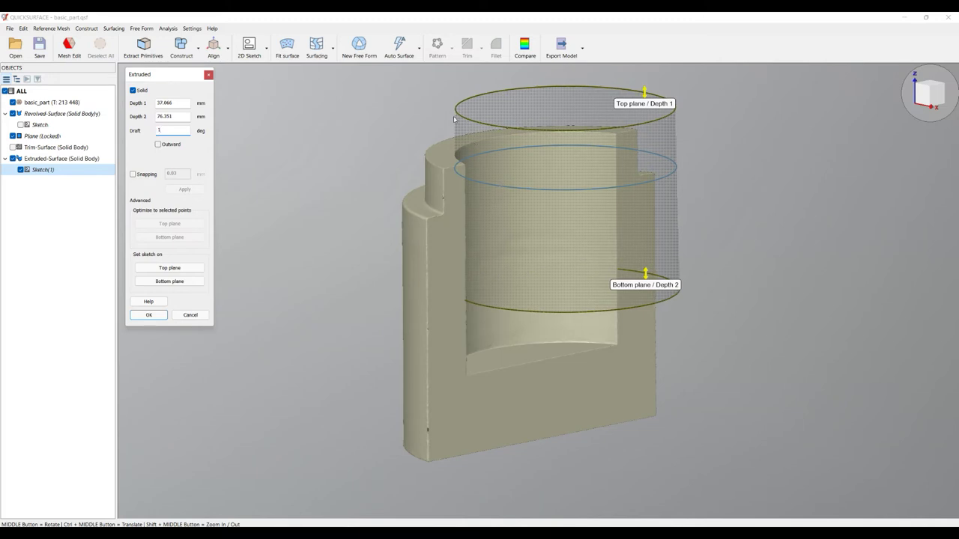
click(158, 145)
click(158, 145)
double_click(162, 130)
text(0)
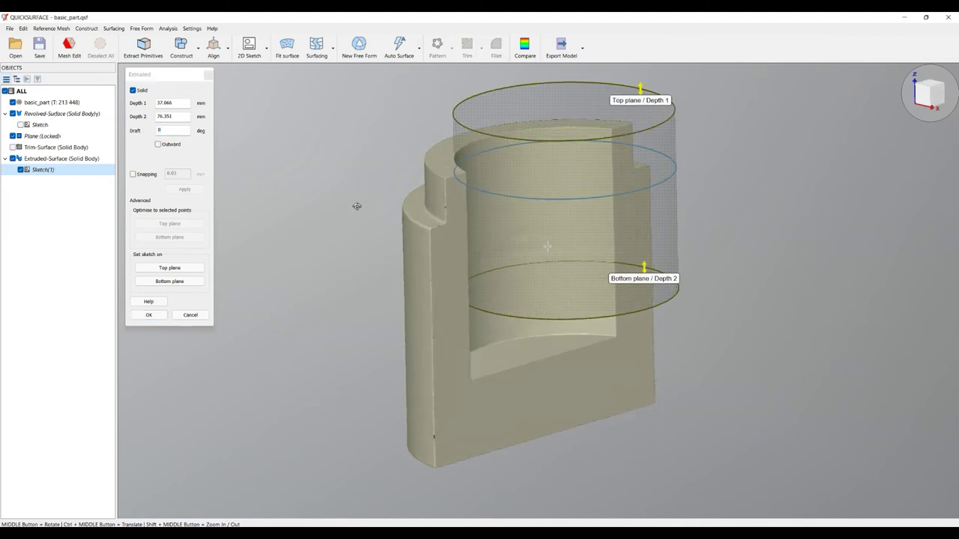
Step: Check the preview and accept the solid at Depth 1 37.866 mm and Depth 2 76.351 mm
middle_drag(356, 206, 367, 203)
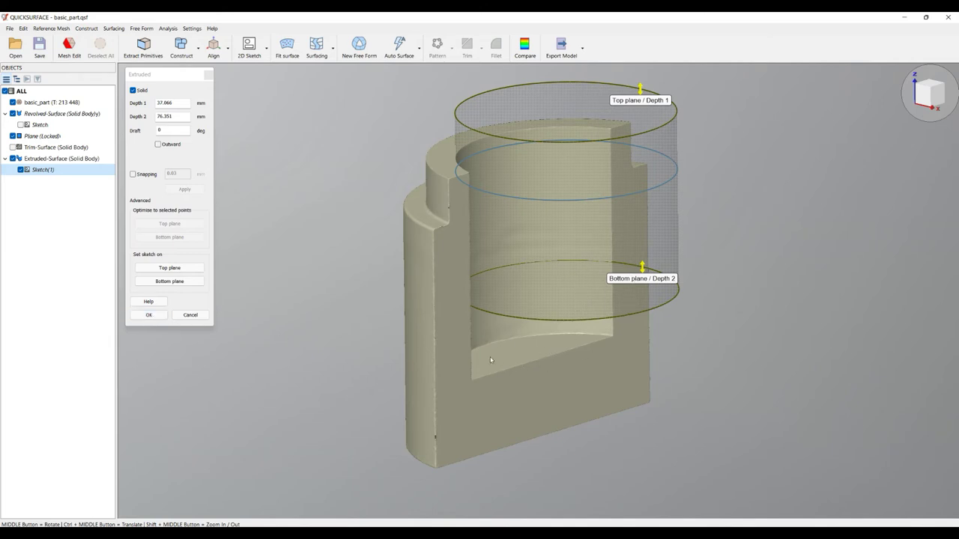
middle_drag(538, 357, 515, 362)
scroll(516, 362, up, 3)
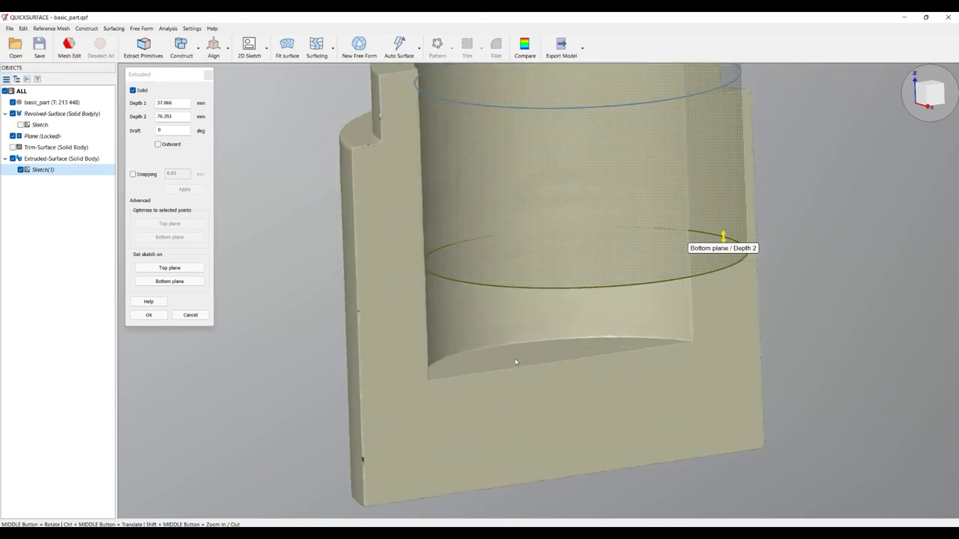
click(144, 316)
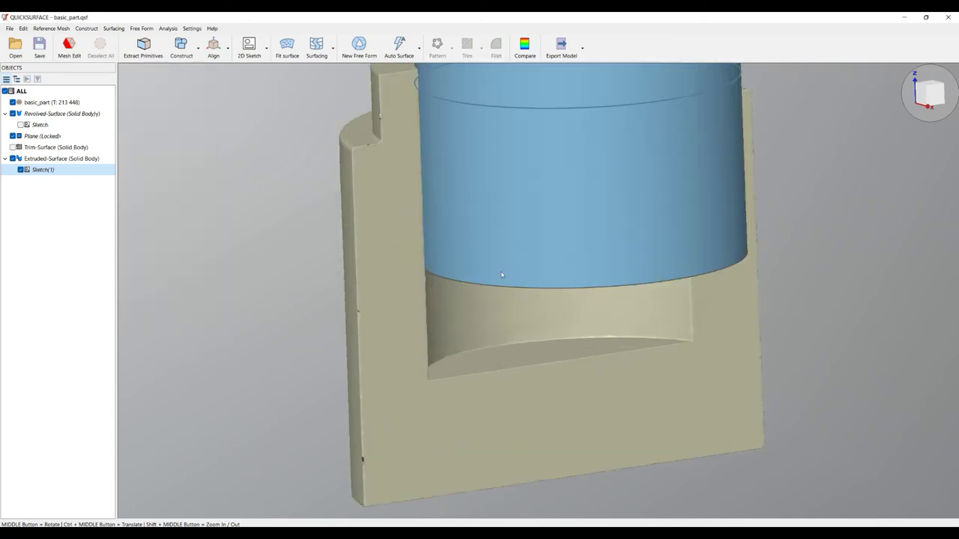
Step: In Mesh Edit, magic-wand select the pocket's bottom face on the scanned mesh
click(69, 47)
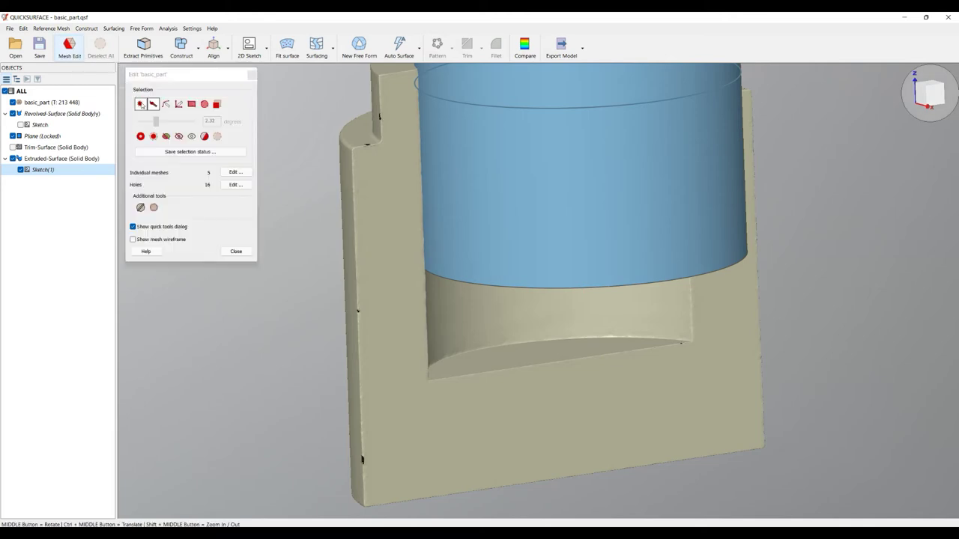
click(141, 105)
click(568, 359)
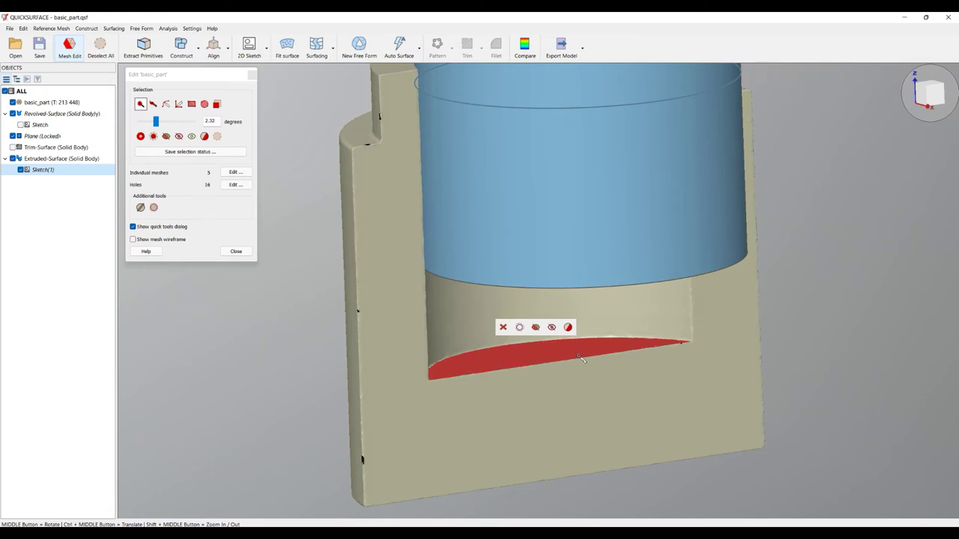
middle_drag(568, 391, 513, 375)
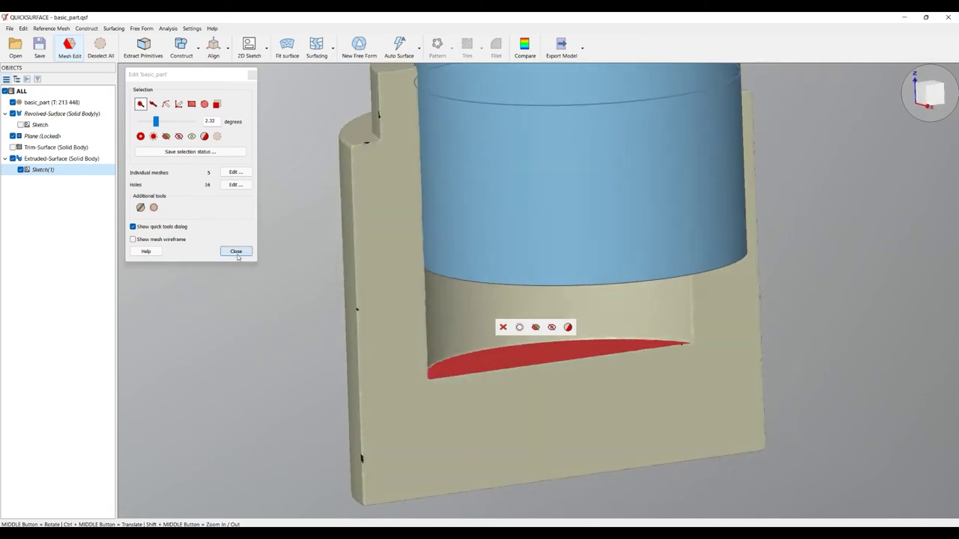
click(236, 251)
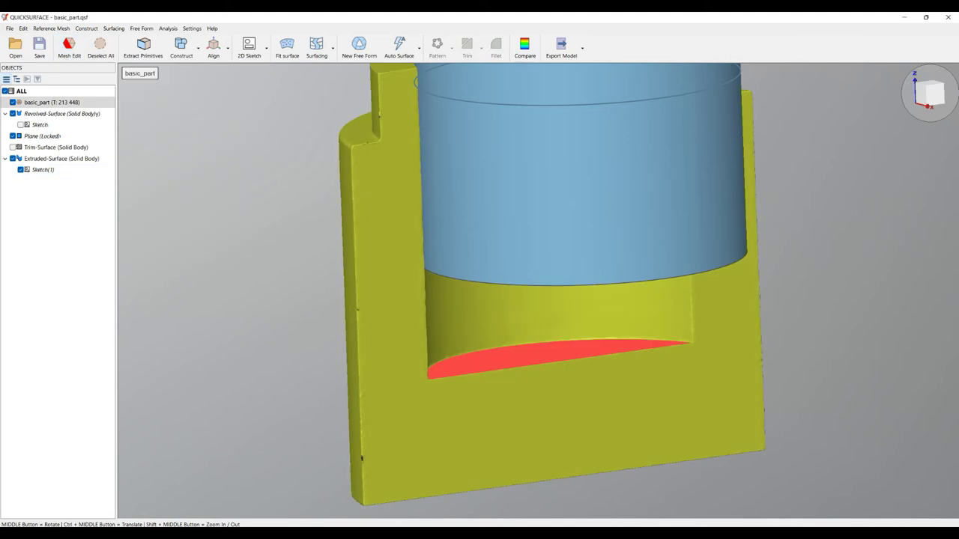
Step: Fit the extrusion bottom to the selected pocket floor (Depth 2 123.471 mm), commit, and clear the selection
right_click(55, 161)
click(98, 165)
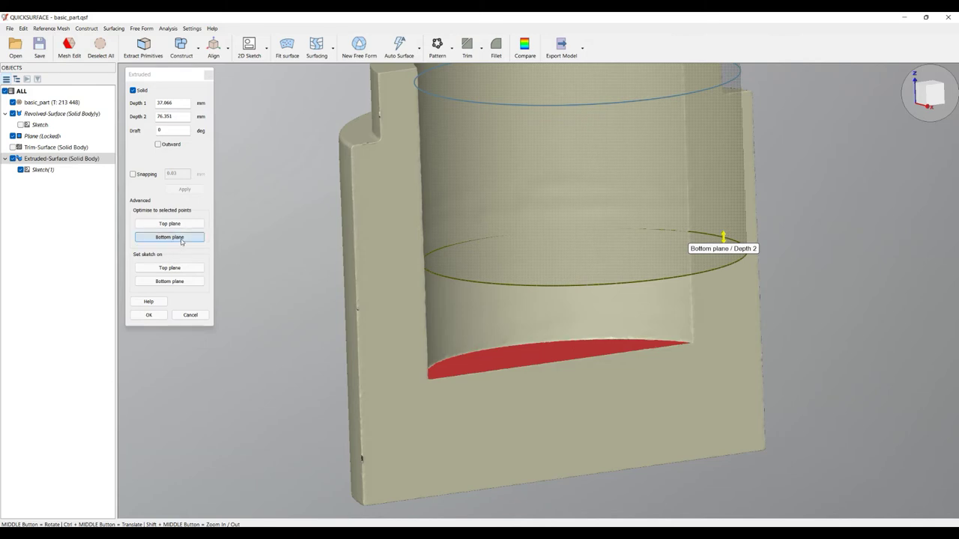
click(181, 238)
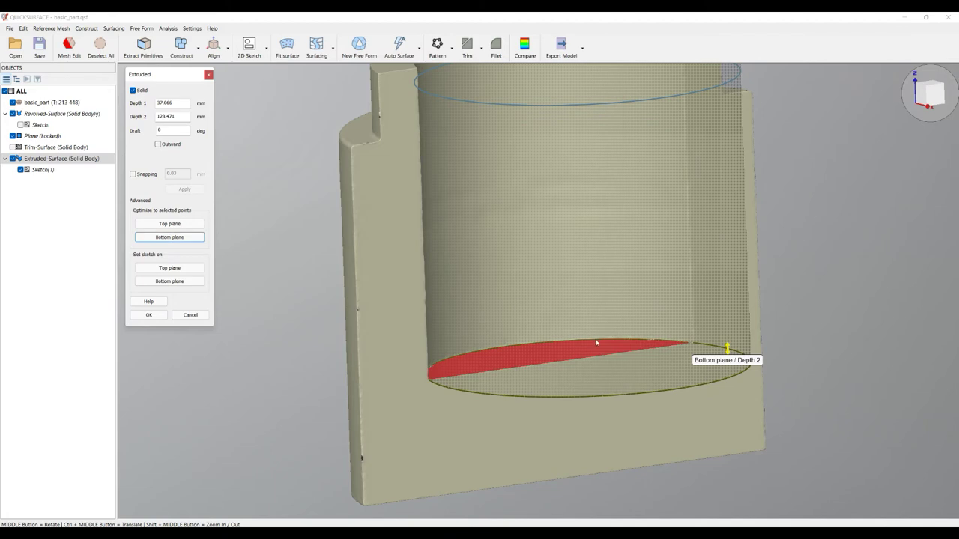
scroll(549, 324, down, 3)
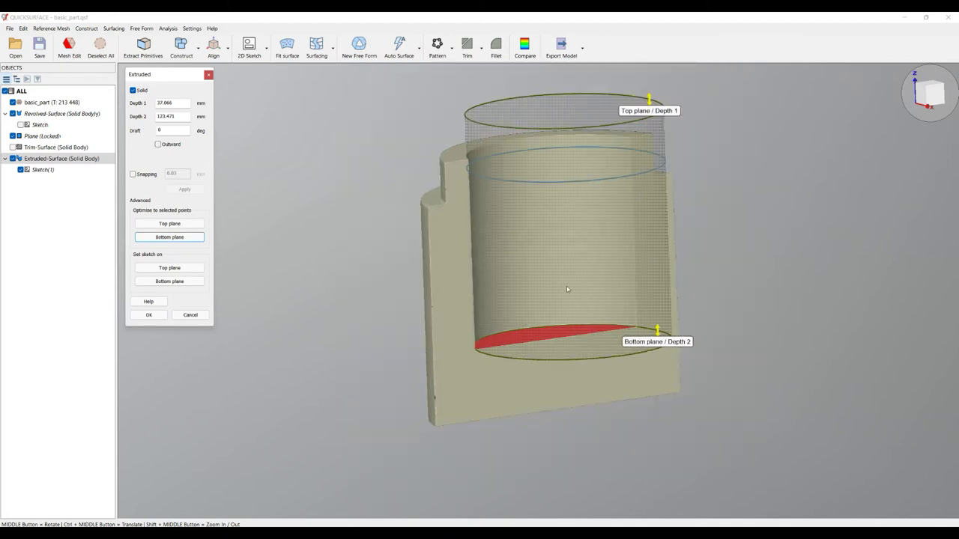
click(149, 316)
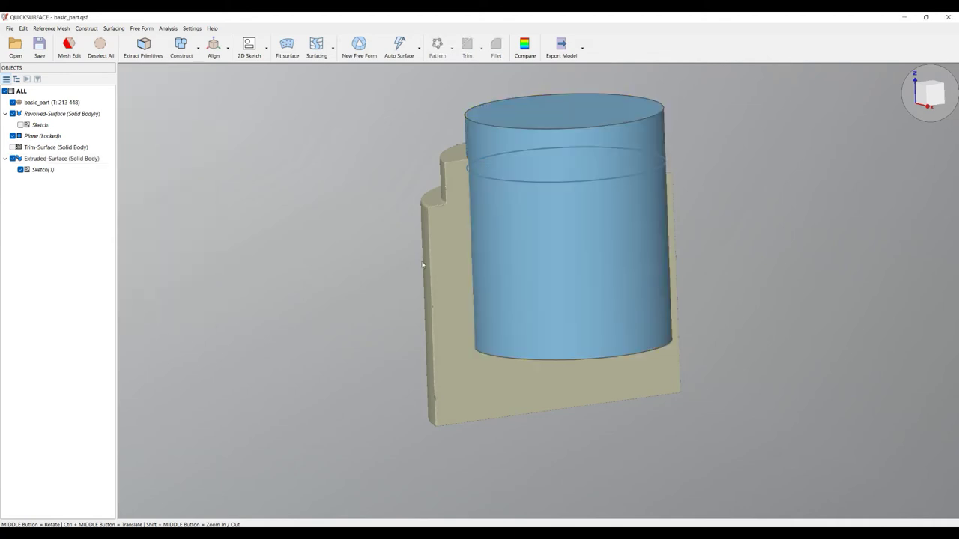
click(101, 46)
Step: Magic-wand select the part's upper rim and fit the extrusion's top plane to it
click(70, 48)
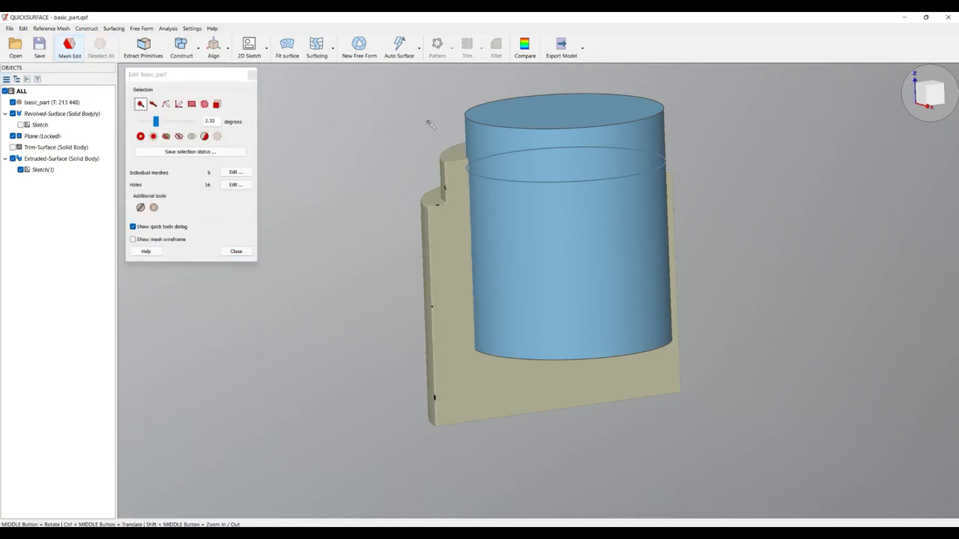
click(458, 157)
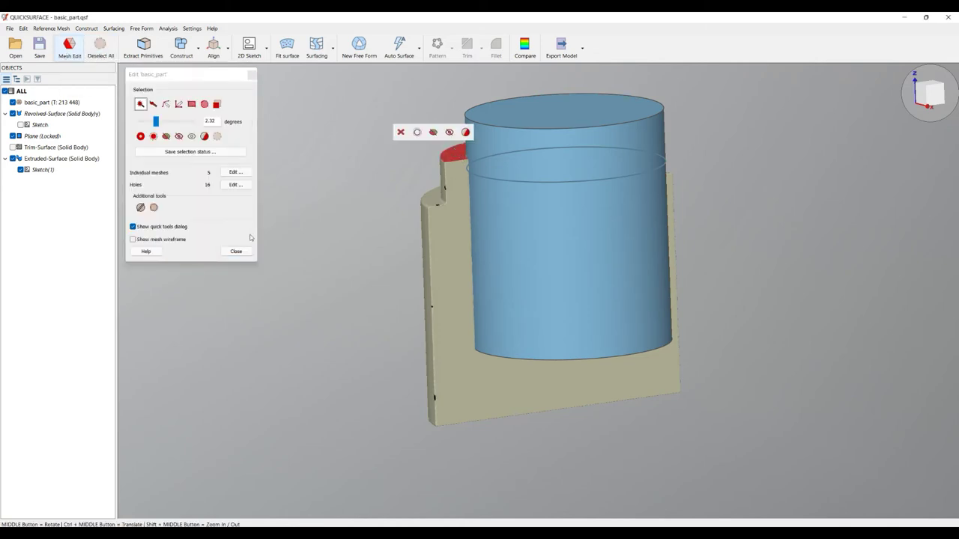
click(237, 253)
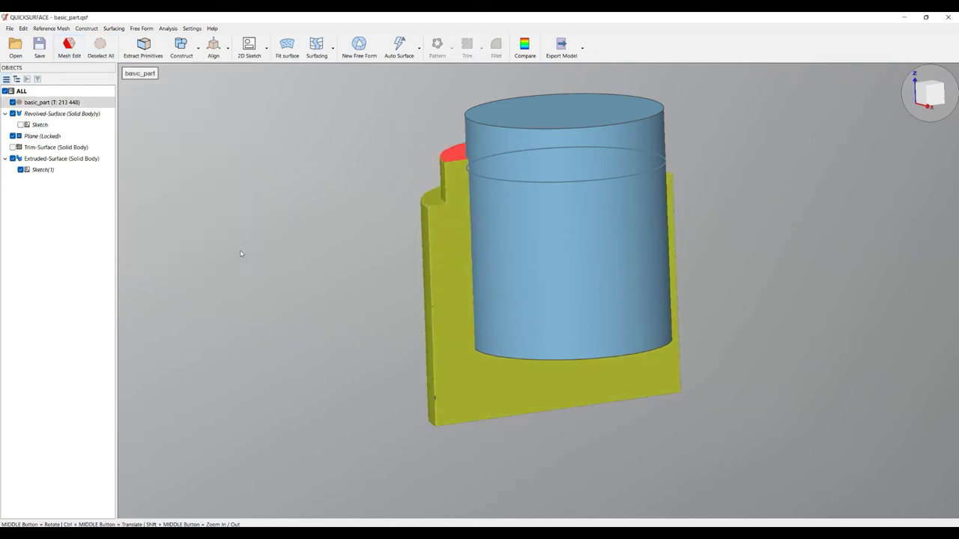
right_click(49, 160)
click(71, 161)
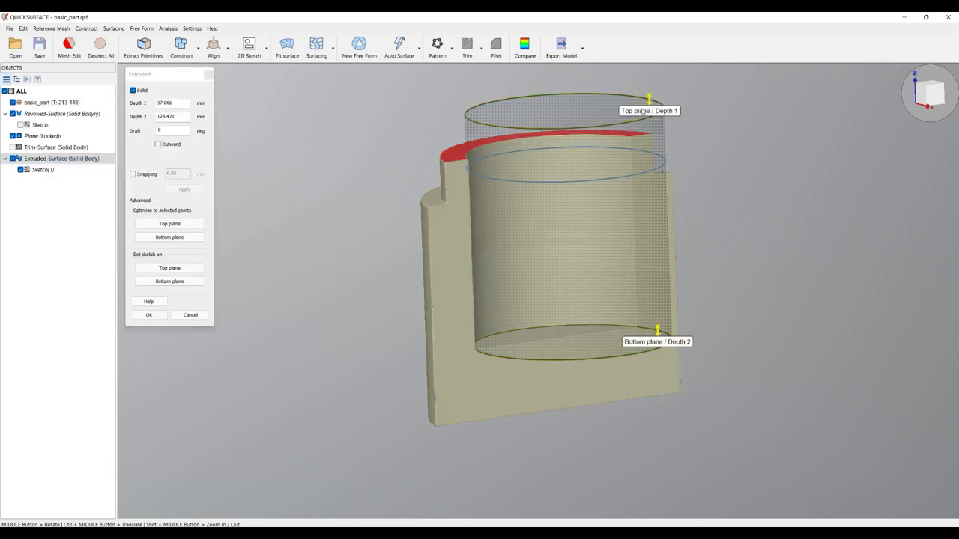
click(168, 224)
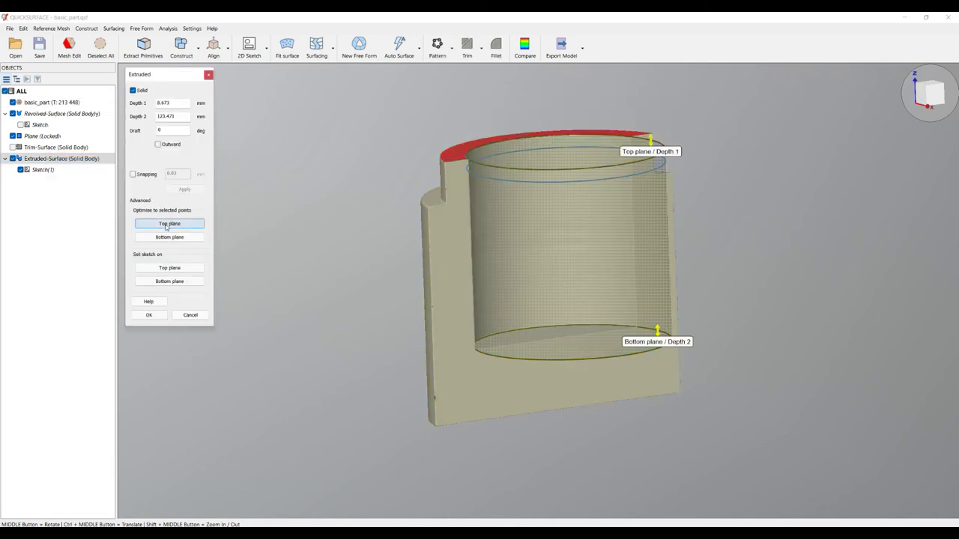
Step: Drag the planes to Depth 2 90.297 mm and Depth 1 33.672 mm, then clear the rim points
middle_drag(472, 229, 505, 270)
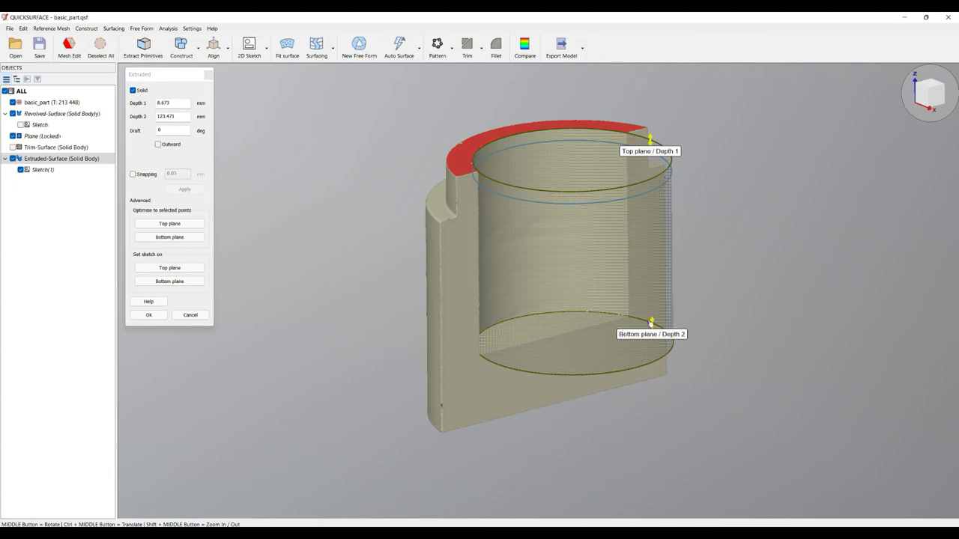
drag(651, 322, 650, 277)
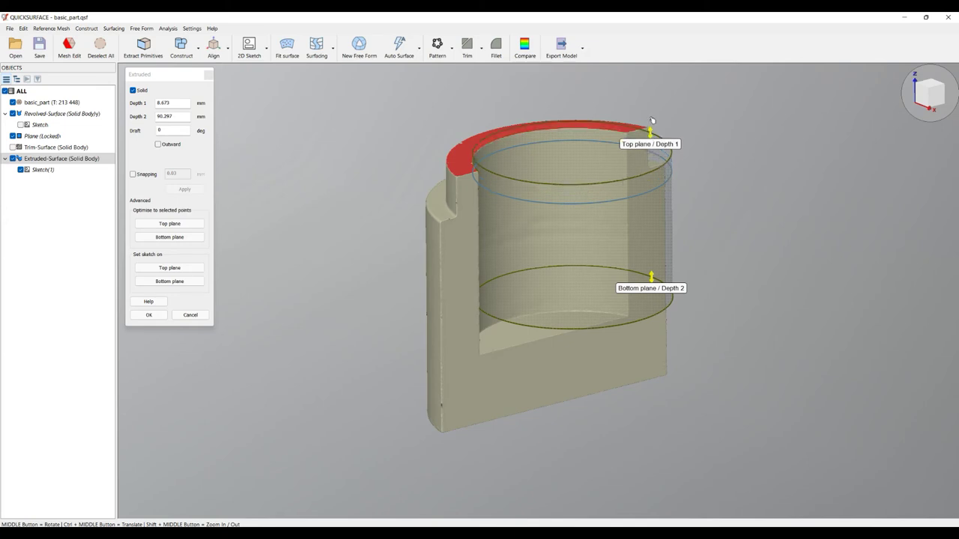
drag(651, 120, 652, 104)
click(178, 223)
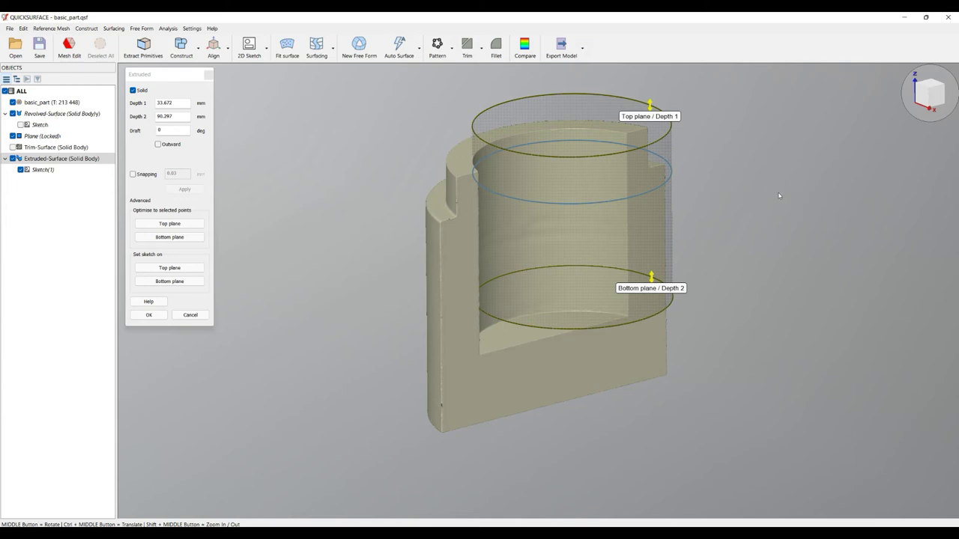
Step: Drag the bottom plane to Depth 2 80.747 mm and enable 0.03 mm snapping with the deviation map
ctrl+middle_drag(779, 195, 764, 214)
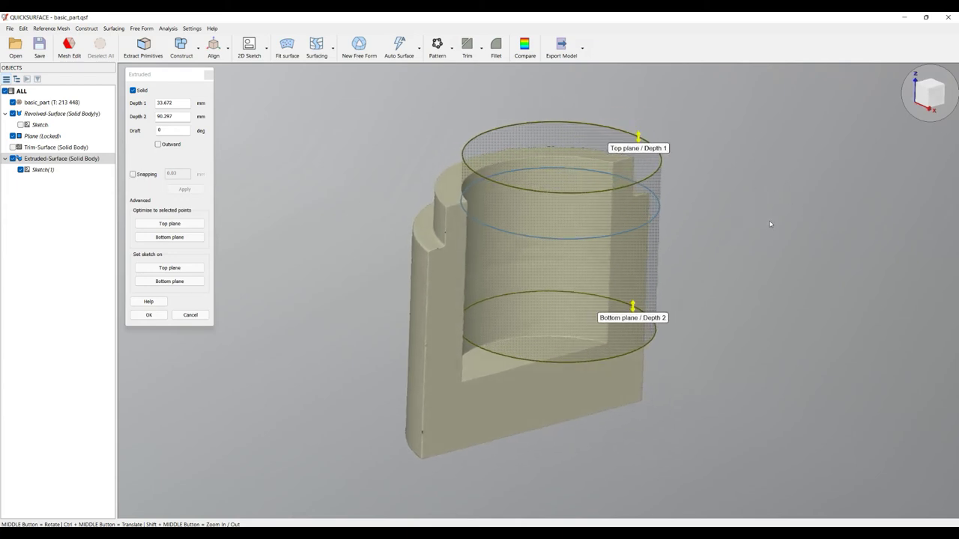
mouse_move(633, 305)
mouse_down()
mouse_move(634, 321)
mouse_move(634, 292)
mouse_up()
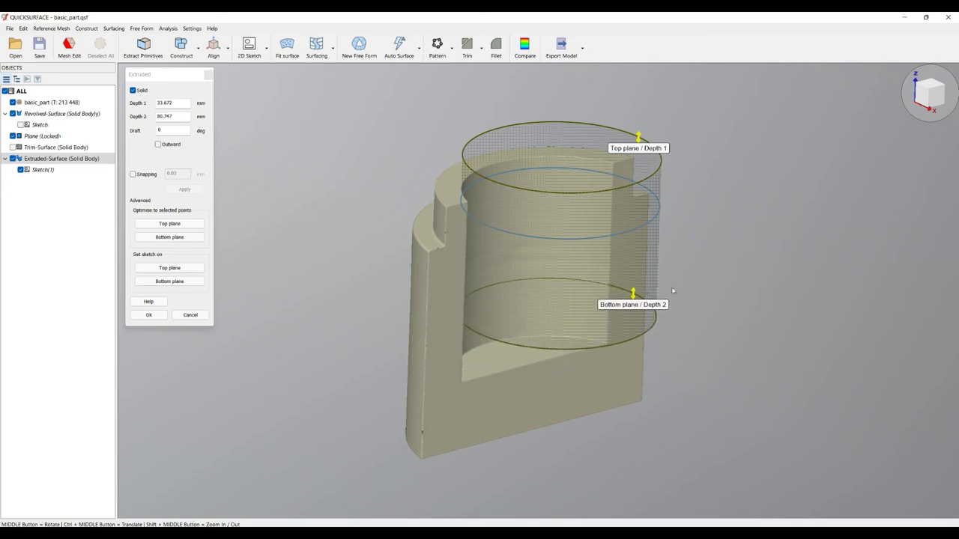
click(133, 173)
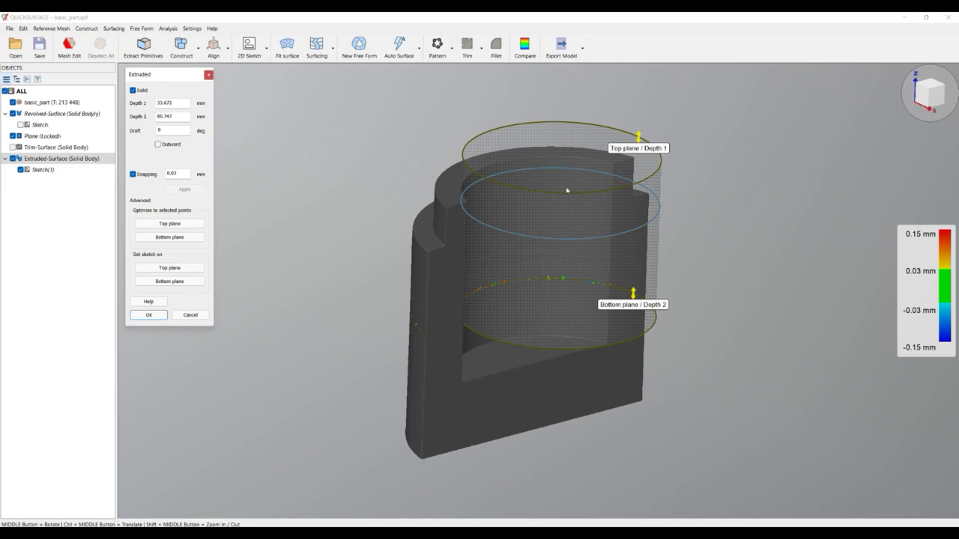
Step: Test snapping the top plane to the rim, then snap the bottom to the bore floor at Depth 2 123.466 mm
drag(642, 139, 569, 156)
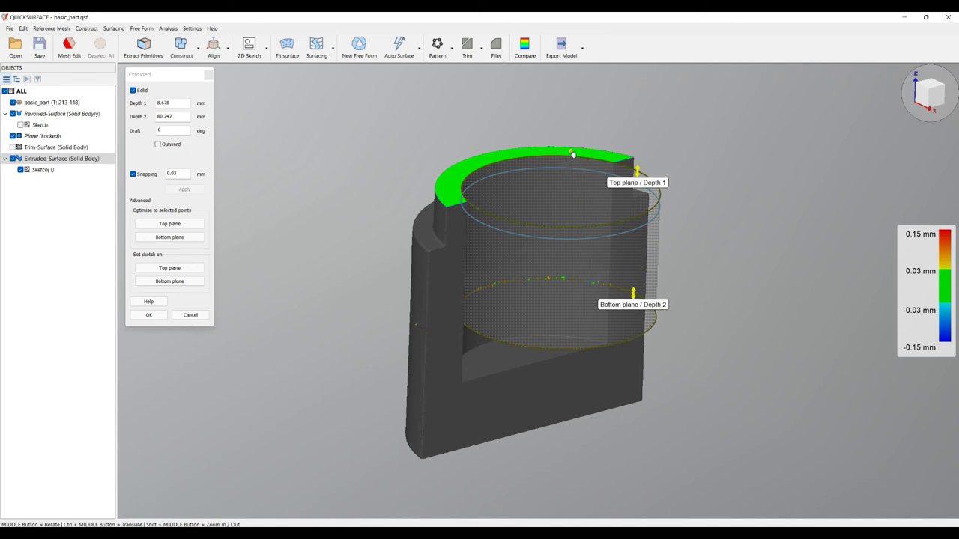
drag(571, 153, 514, 158)
scroll(514, 158, up, 3)
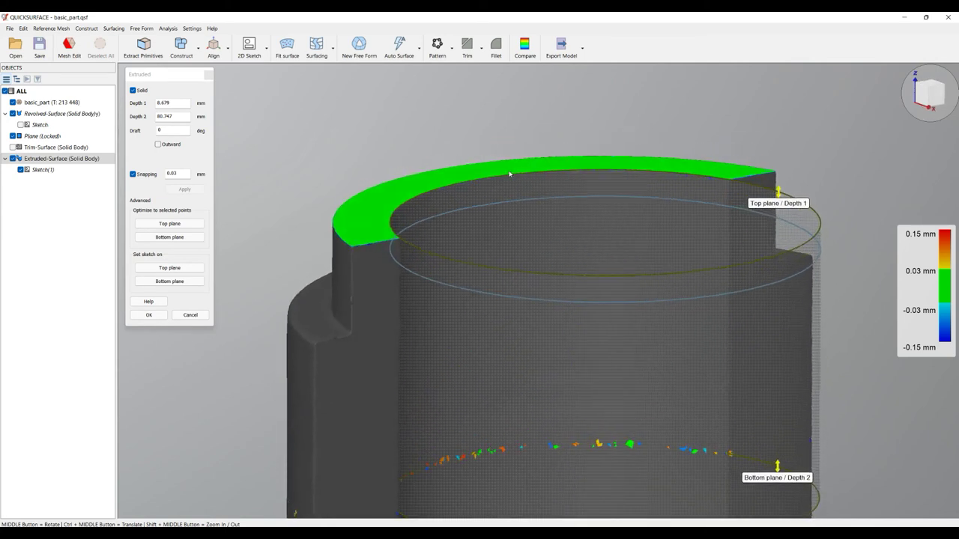
scroll(557, 202, down, 5)
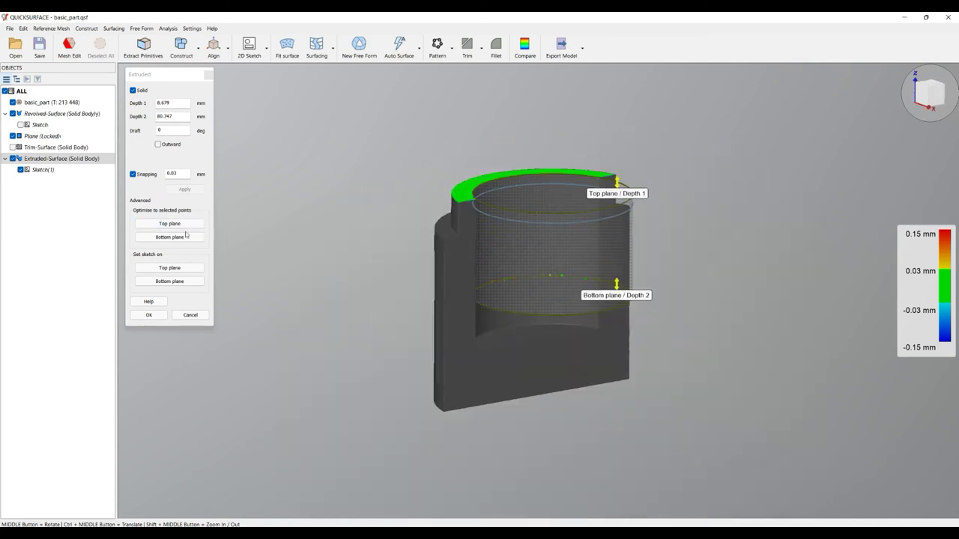
scroll(605, 321, up, 5)
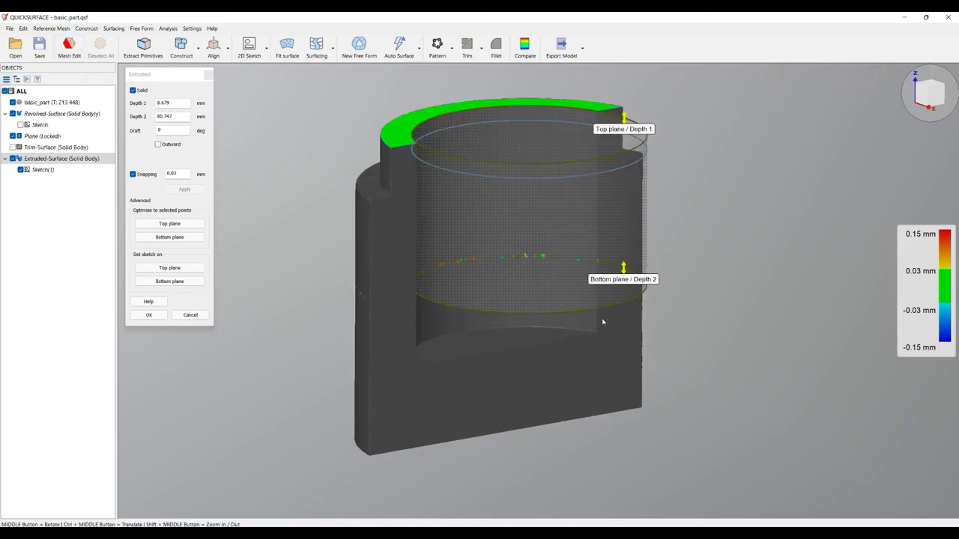
scroll(710, 258, down, 3)
mouse_move(676, 228)
mouse_down()
mouse_move(674, 244)
mouse_move(588, 279)
mouse_move(580, 247)
mouse_move(634, 253)
mouse_move(527, 252)
mouse_move(742, 266)
mouse_move(768, 404)
mouse_move(731, 365)
mouse_move(592, 320)
mouse_move(472, 327)
mouse_move(525, 325)
mouse_move(479, 326)
mouse_move(511, 324)
mouse_up()
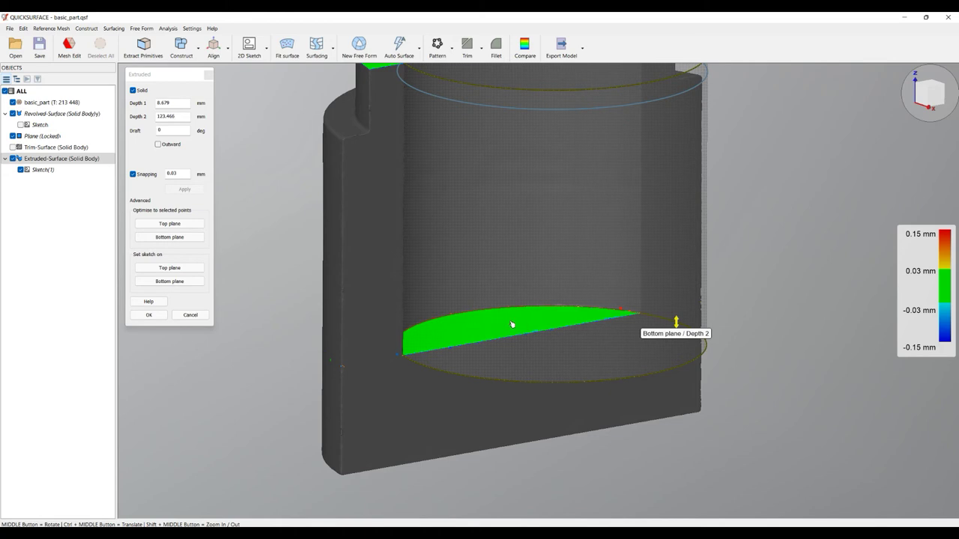
Step: Move the extrusion sketch onto the Bottom plane, giving Depth 1 123.466 mm and Depth 2 0 mm
middle_drag(523, 377, 599, 425)
middle_drag(448, 327, 269, 203)
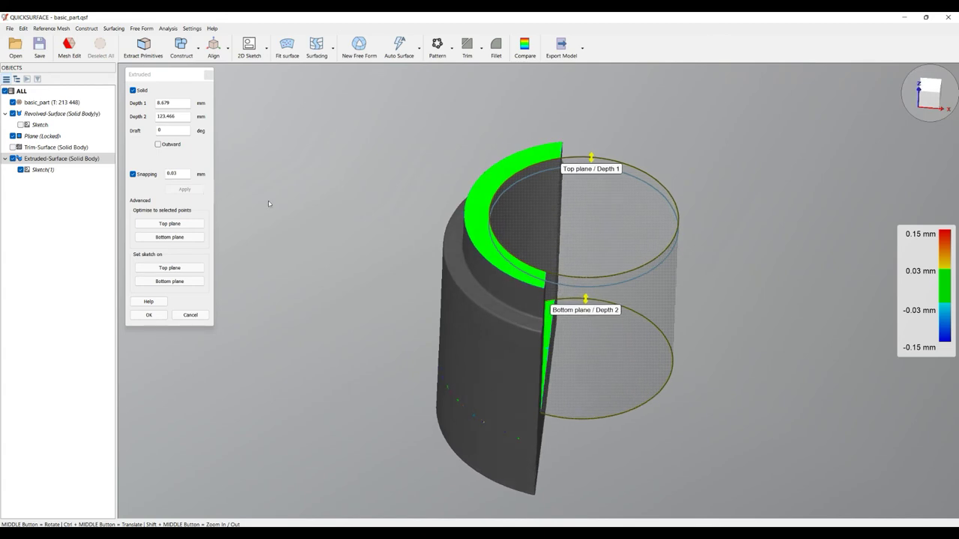
middle_drag(513, 274, 579, 159)
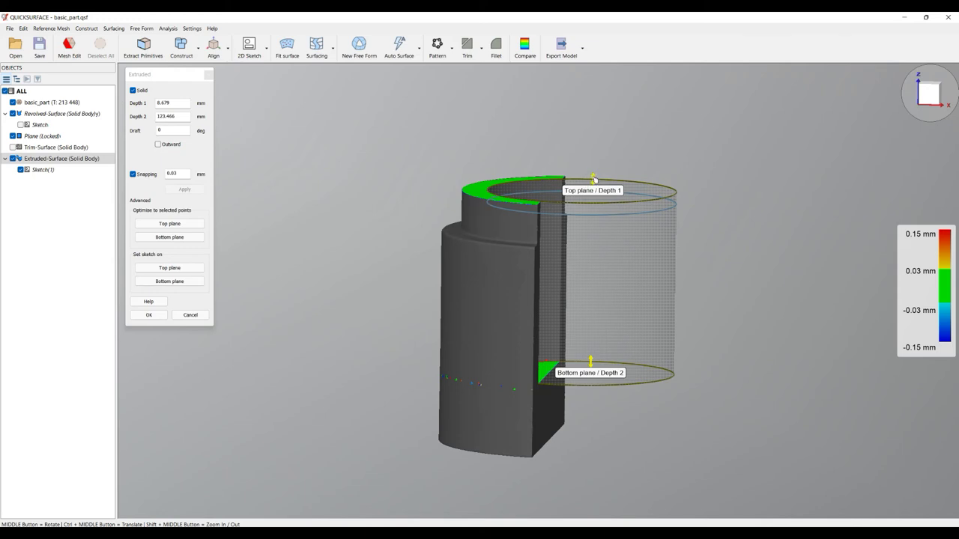
drag(593, 181, 594, 239)
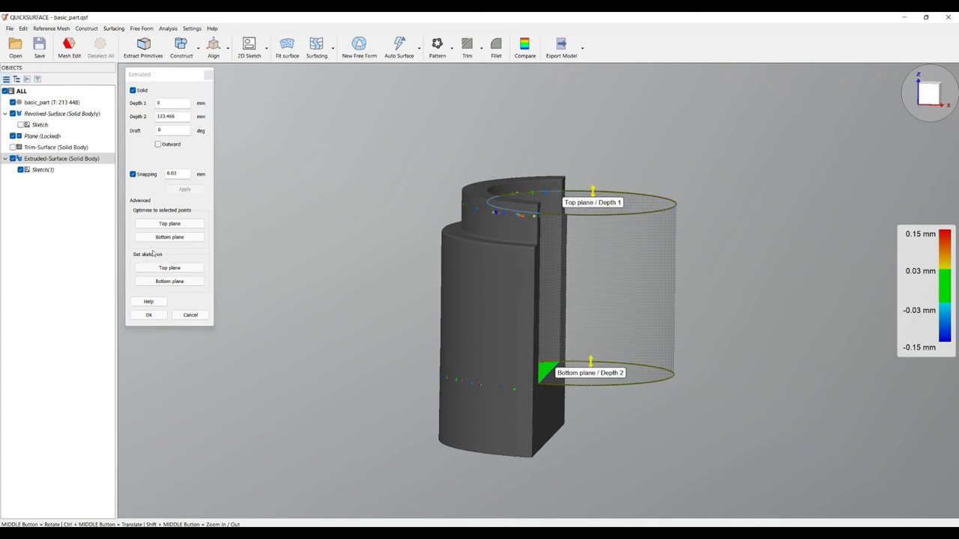
click(177, 282)
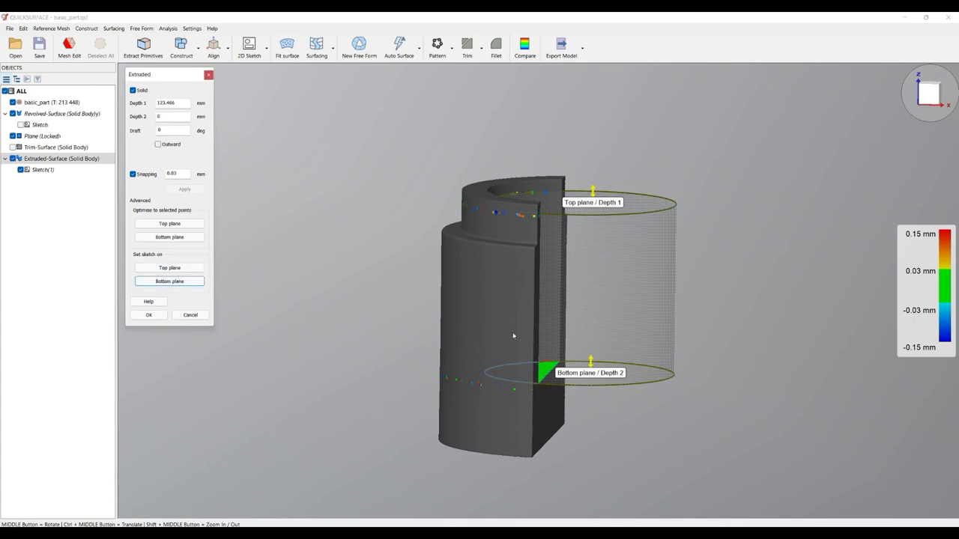
Step: Fit the extrusion's top plane to the step while checking the rim's deviation colours
drag(592, 190, 454, 230)
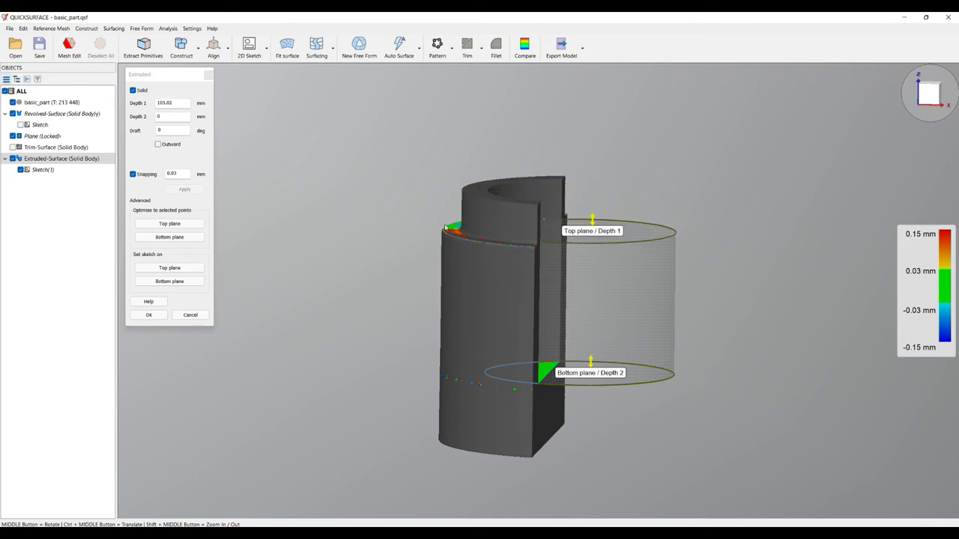
middle_drag(348, 328, 471, 372)
scroll(455, 335, up, 3)
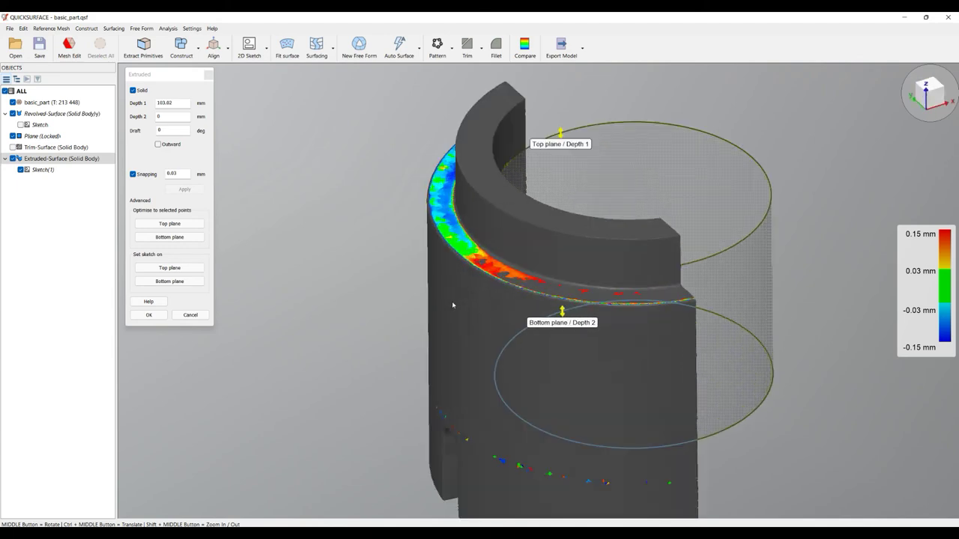
middle_drag(440, 300, 599, 291)
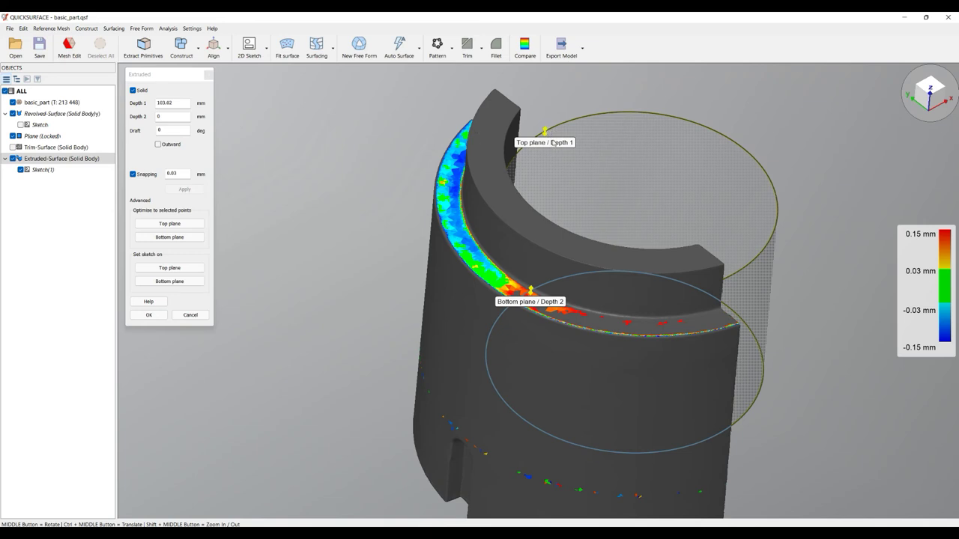
drag(546, 133, 546, 135)
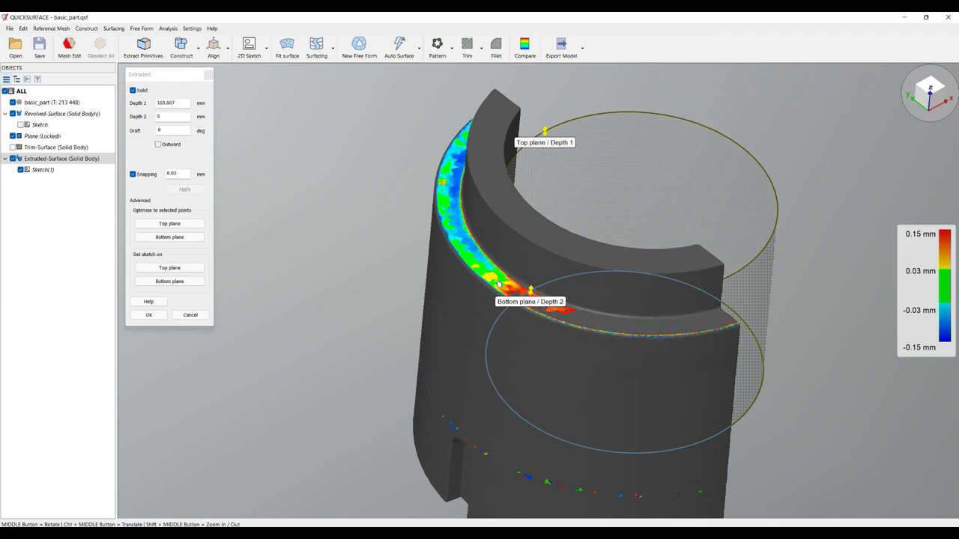
Step: Raise the top plane well above the part until Depth 1 reads 166.69 mm
middle_drag(450, 297, 274, 204)
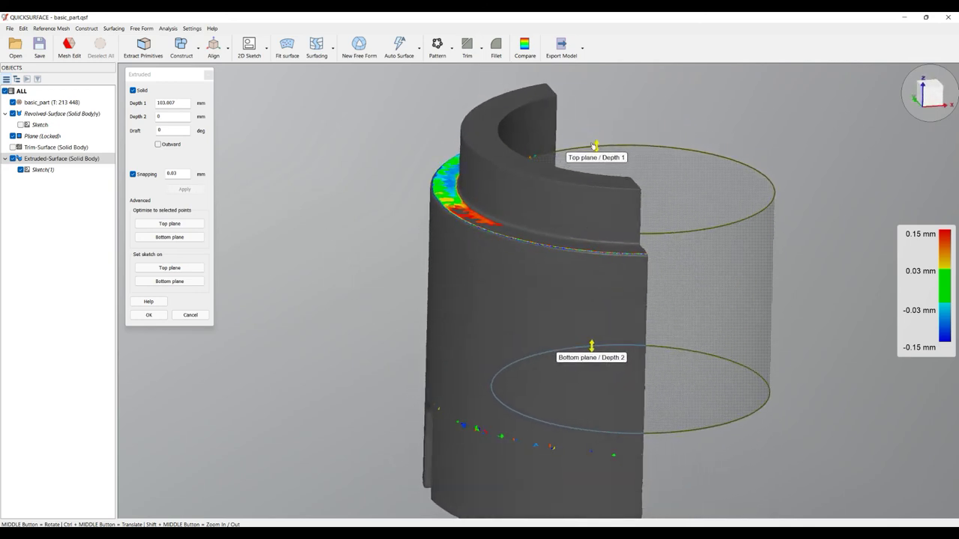
drag(587, 89, 584, 77)
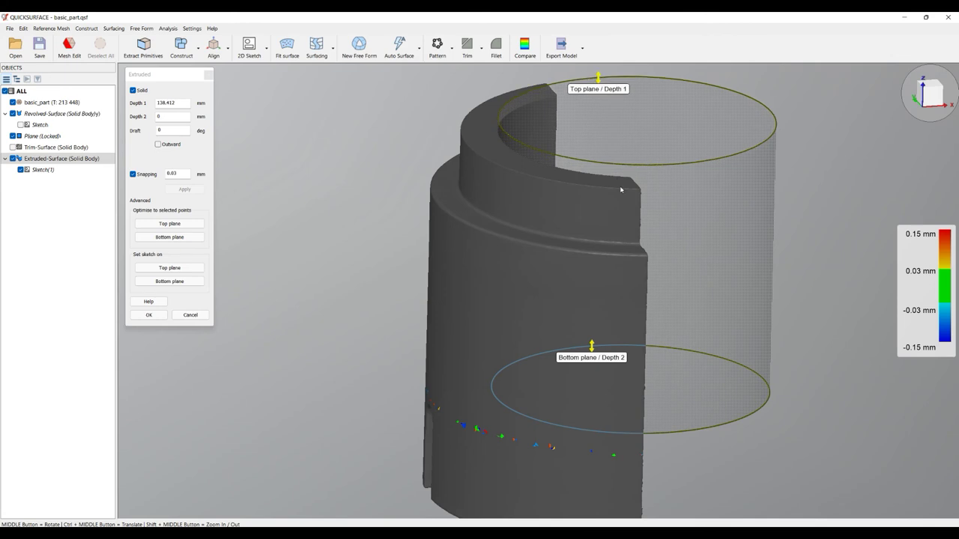
scroll(625, 181, down, 3)
drag(607, 120, 607, 88)
middle_drag(603, 217, 593, 309)
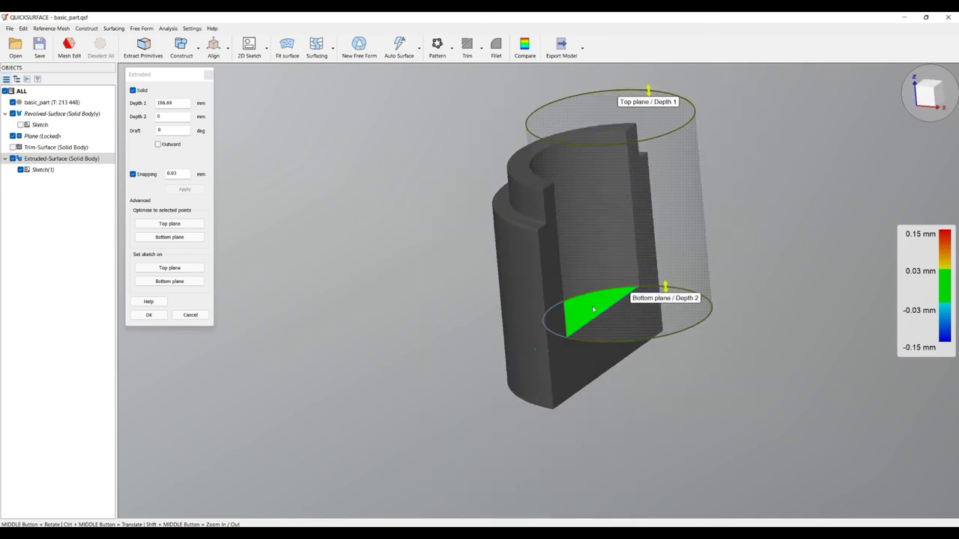
Step: Create the extruded solid and subtract it from Trim-Surface using Cut from selected solid
click(152, 317)
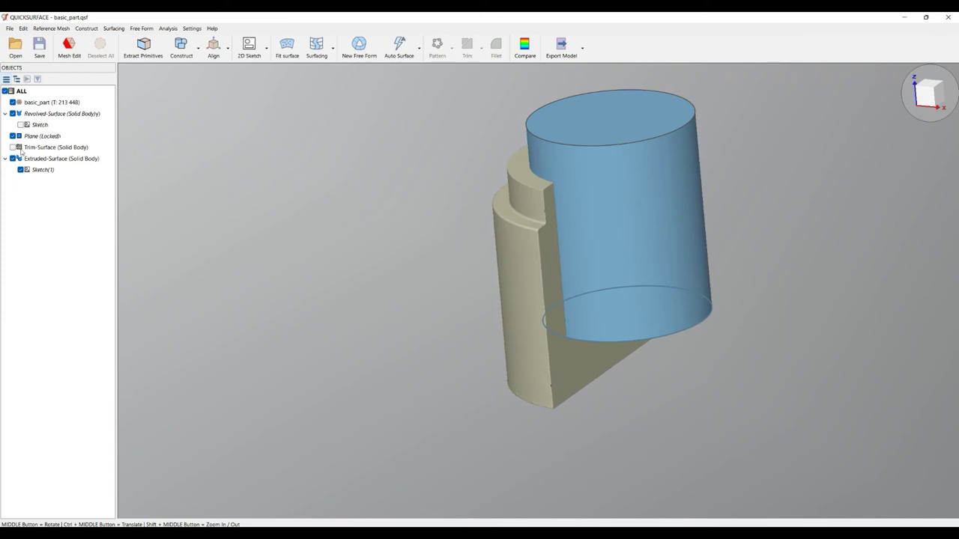
click(13, 147)
click(545, 263)
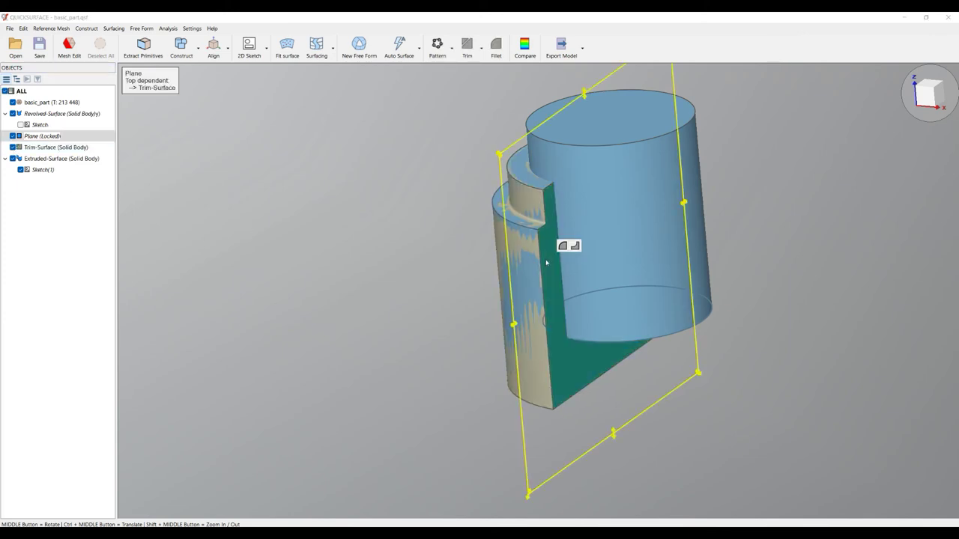
click(574, 246)
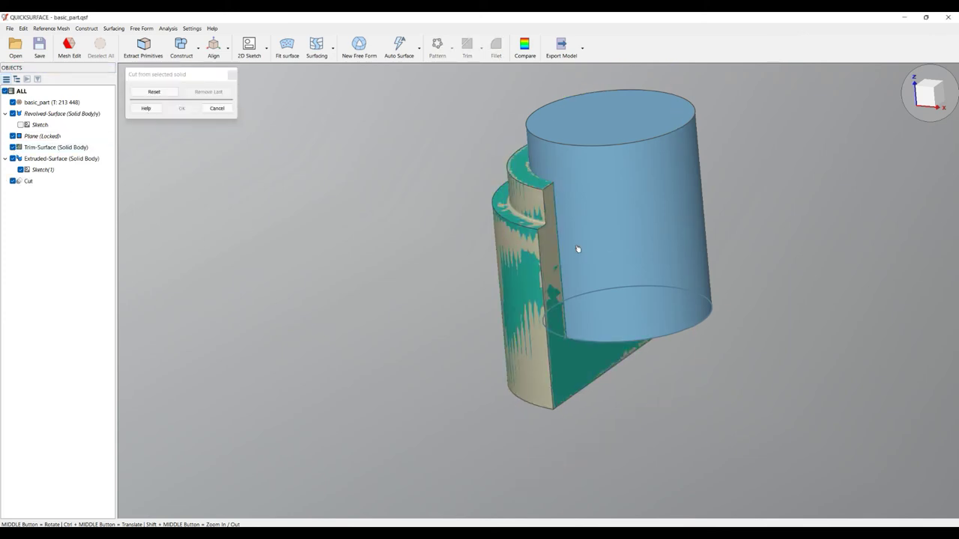
click(180, 108)
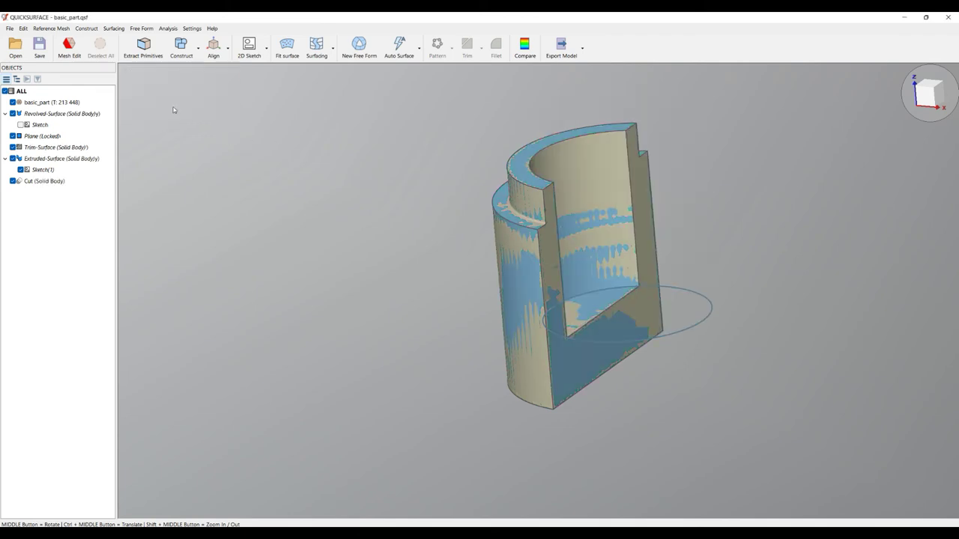
Step: Hide Sketch(1) and open recent artifact.qsf without saving basic_part.qsf
middle_drag(519, 387, 642, 409)
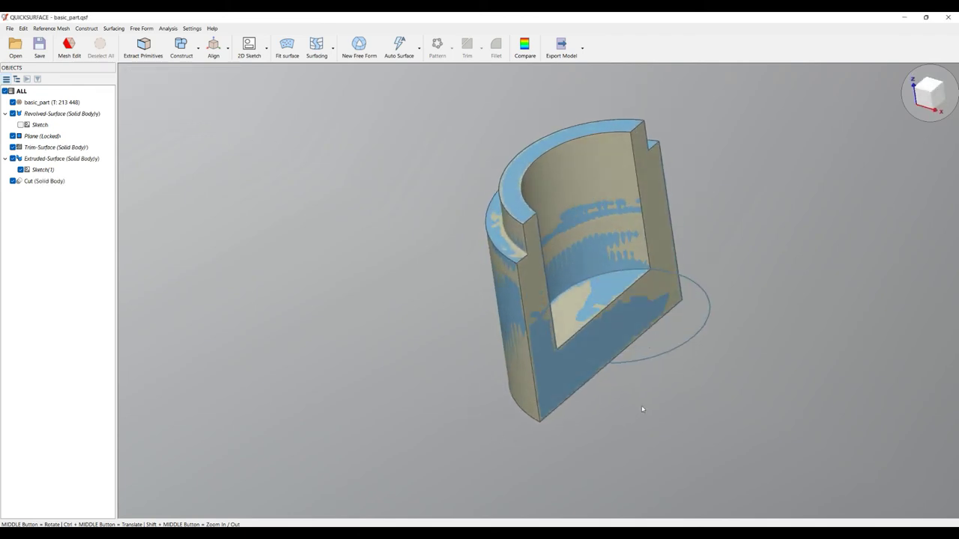
click(21, 170)
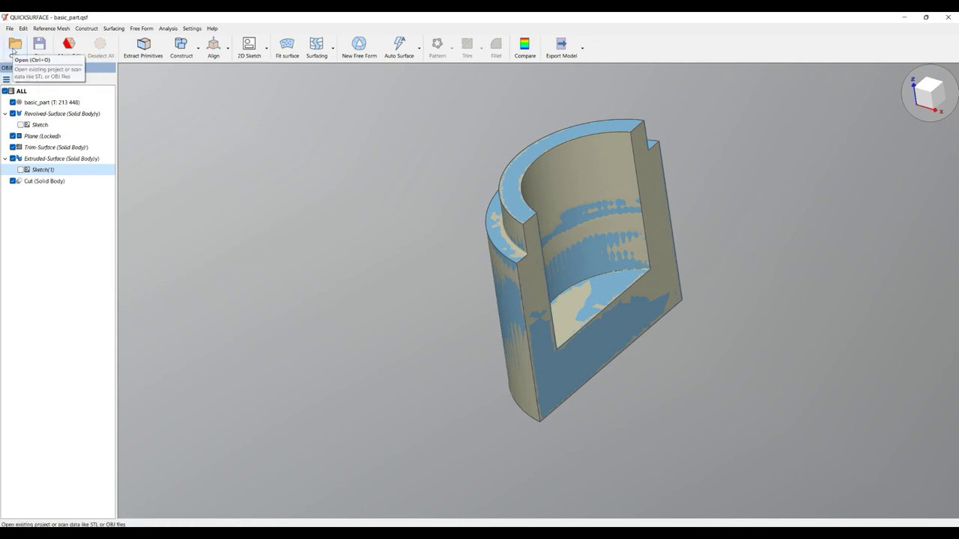
click(9, 30)
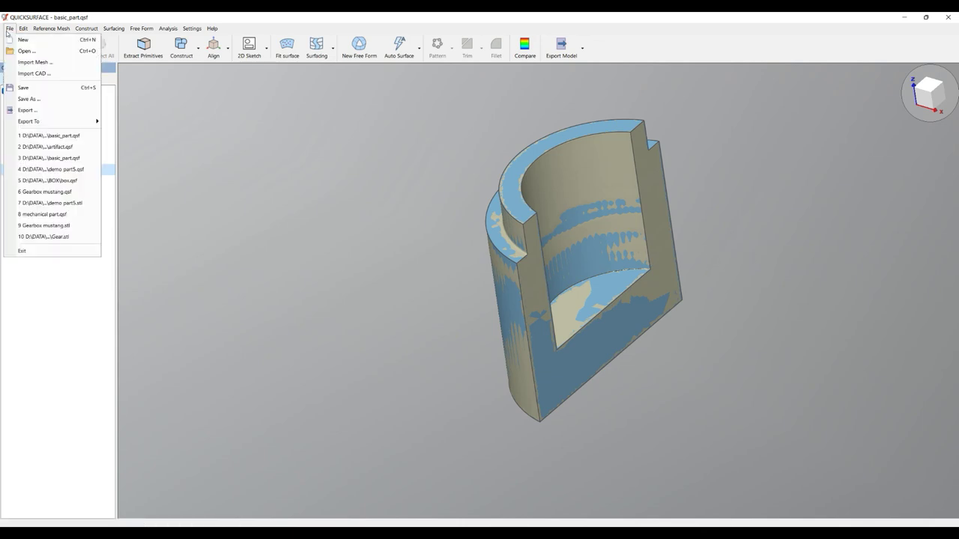
click(60, 147)
click(479, 295)
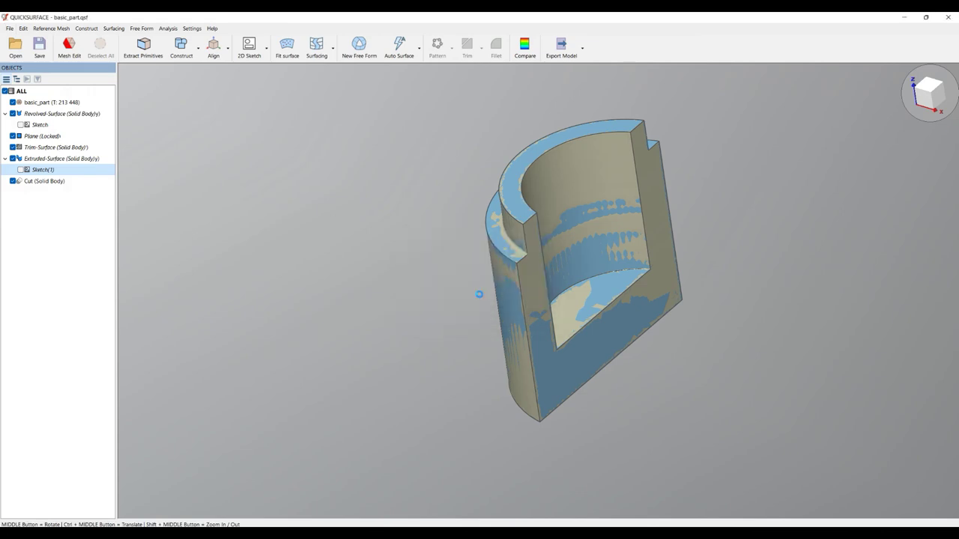
Step: Delete the Extruded-Surface(2) and Cut(1) features from the artifact project
click(63, 238)
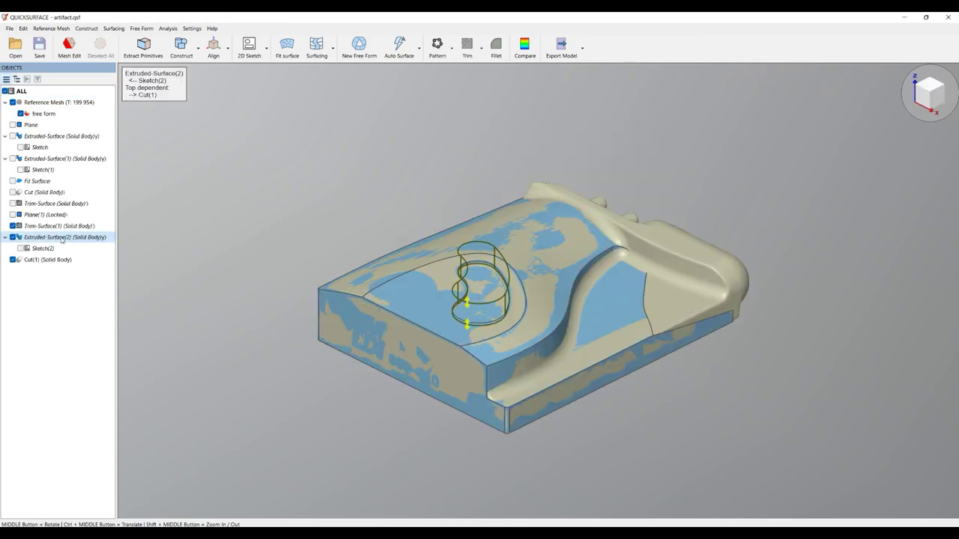
ctrl+click(51, 260)
right_click(51, 263)
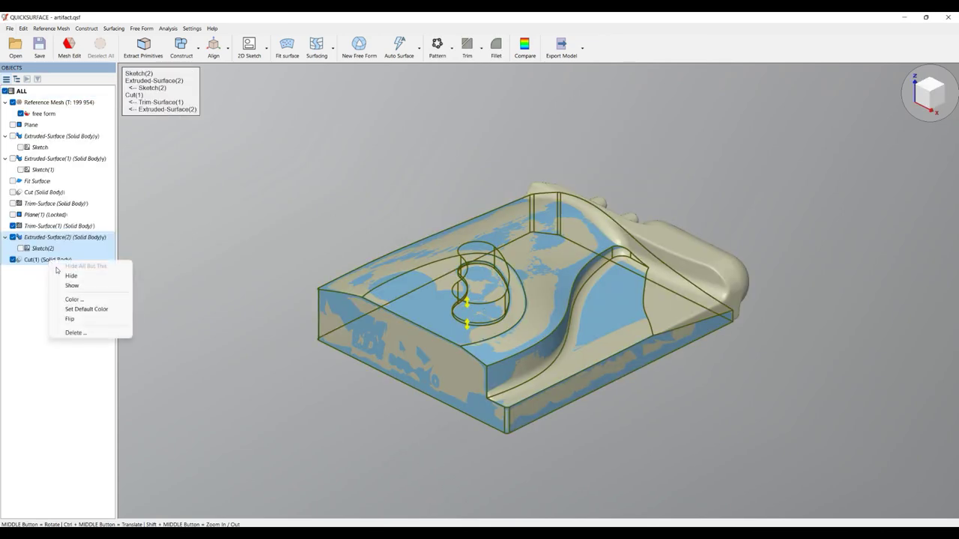
click(75, 331)
click(495, 299)
Step: Show the reference mesh, hide Trim-Surface(1), and zoom onto the kidney-shaped pocket
scroll(476, 288, up, 3)
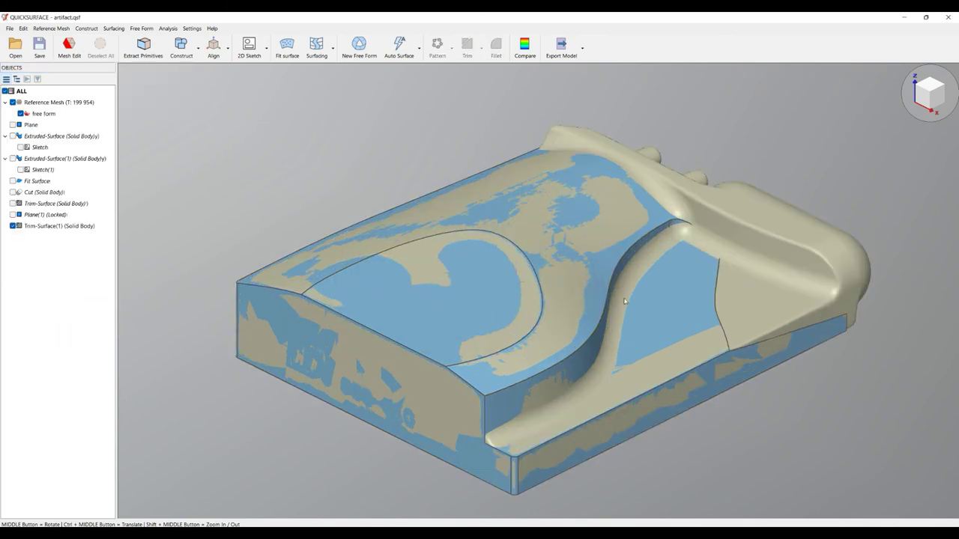
click(13, 103)
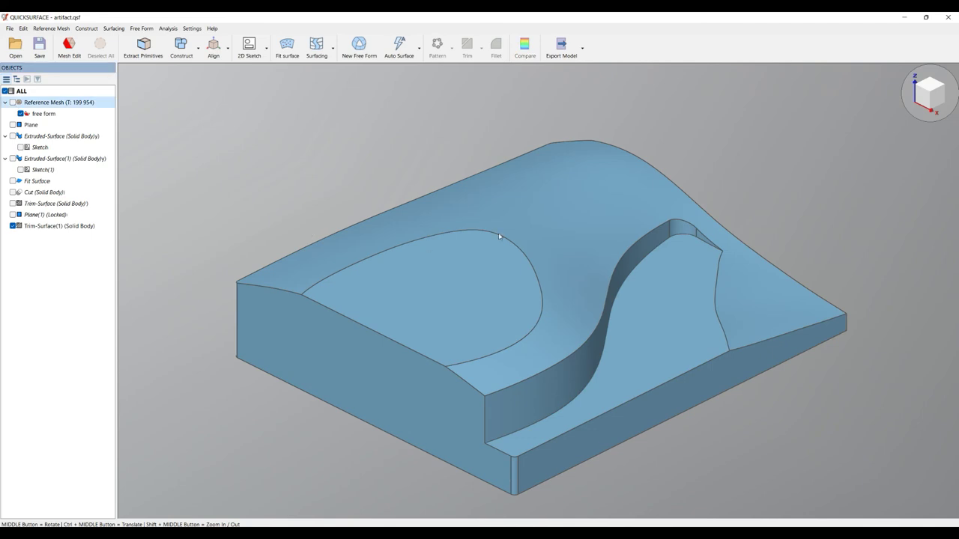
click(13, 102)
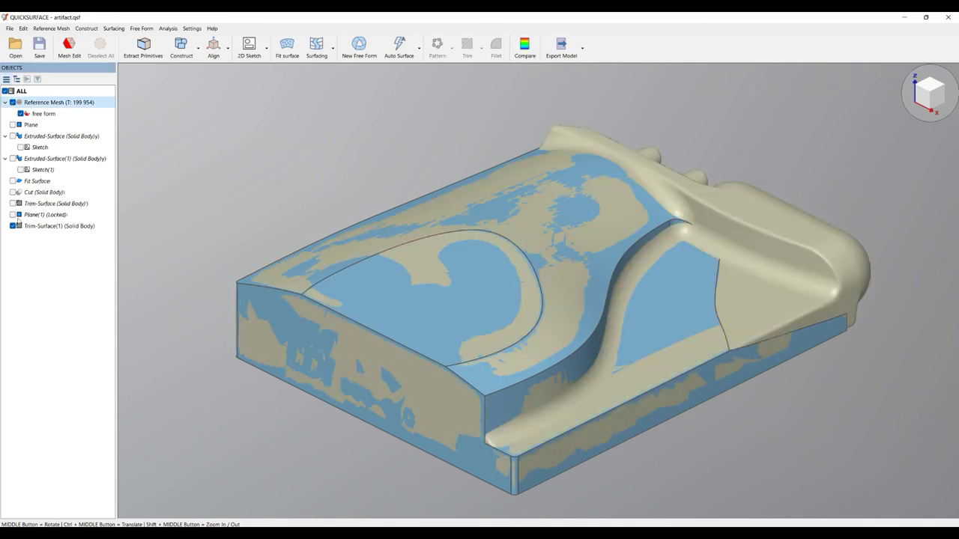
click(12, 226)
scroll(493, 298, up, 3)
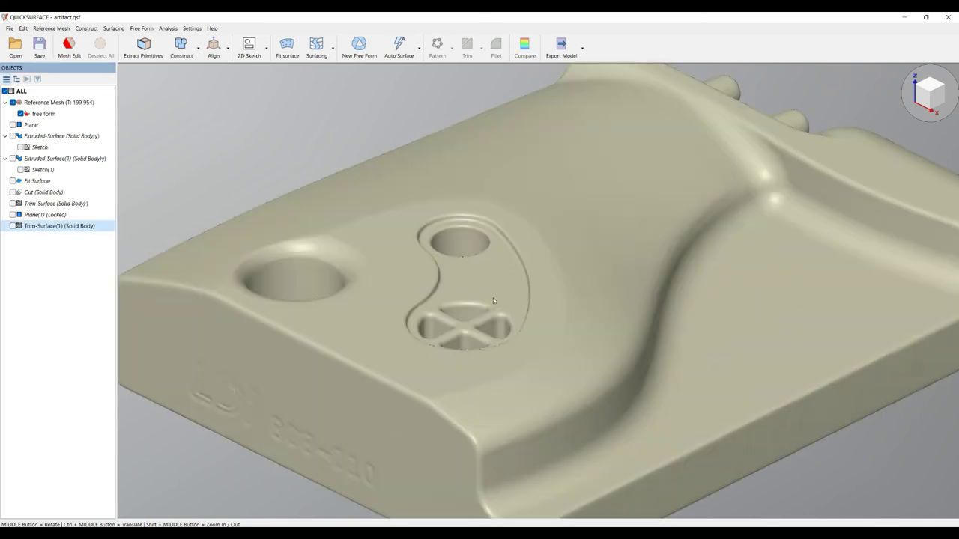
middle_drag(632, 313, 441, 292)
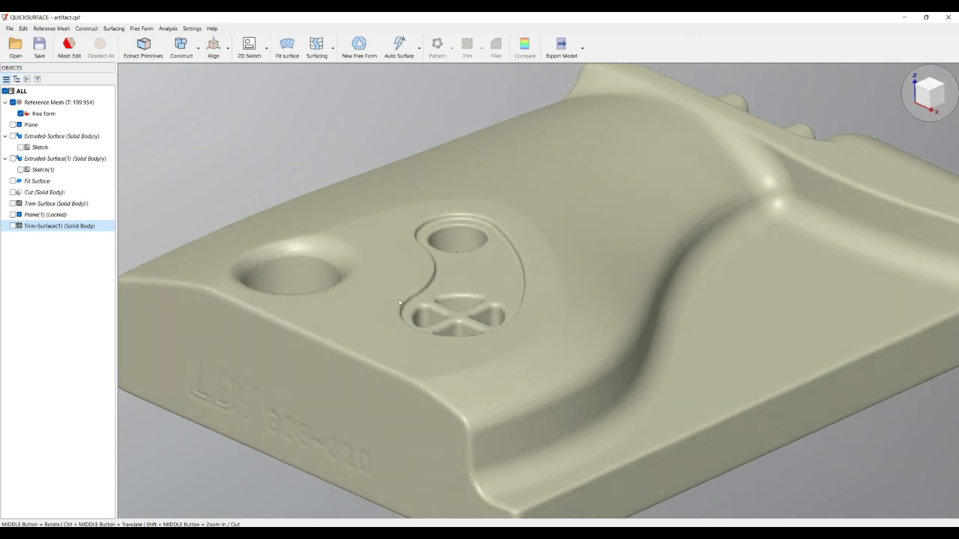
scroll(399, 302, up, 2)
middle_drag(602, 292, 621, 262)
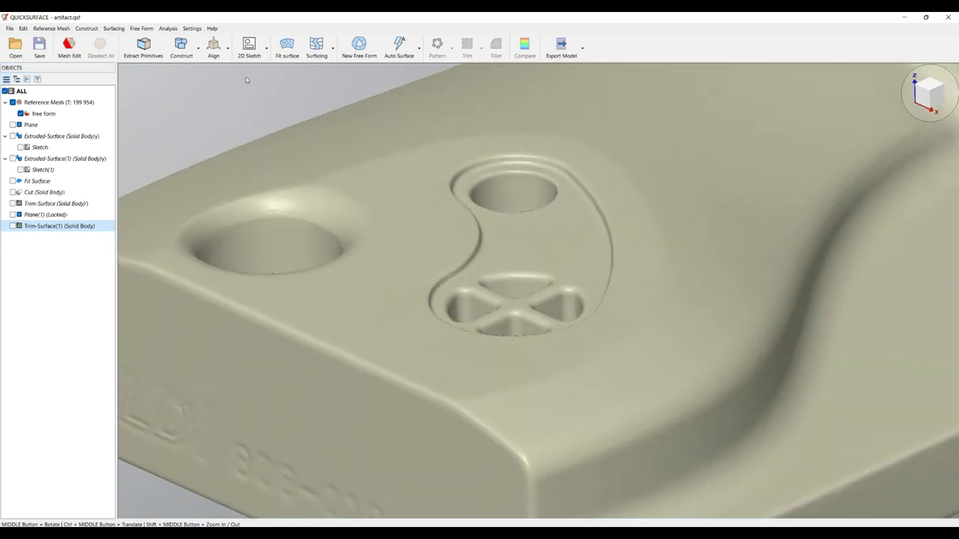
click(249, 47)
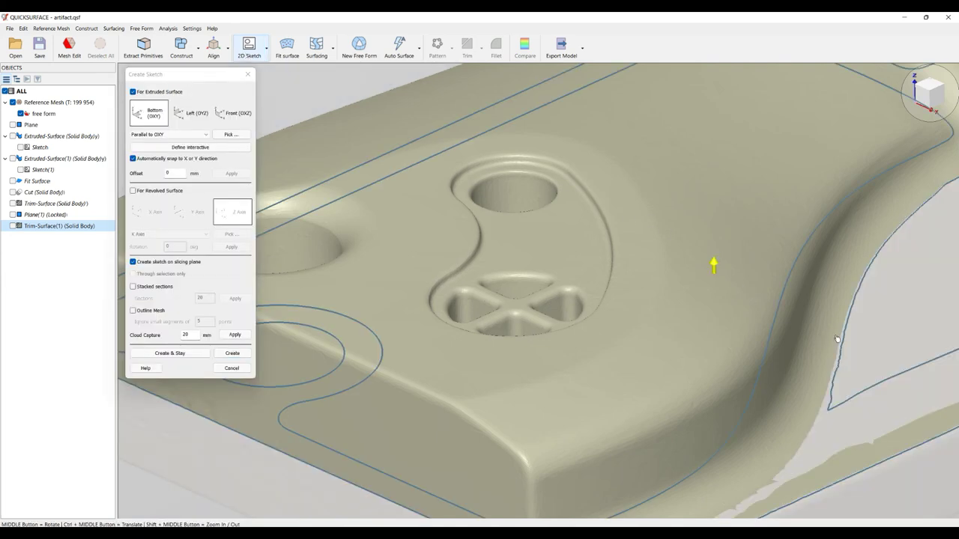
Step: Raise the sketch slicing plane to a 14.373 mm offset so its section traces the kidney pocket rim
drag(837, 340, 552, 359)
scroll(547, 359, up, 2)
scroll(513, 199, up, 4)
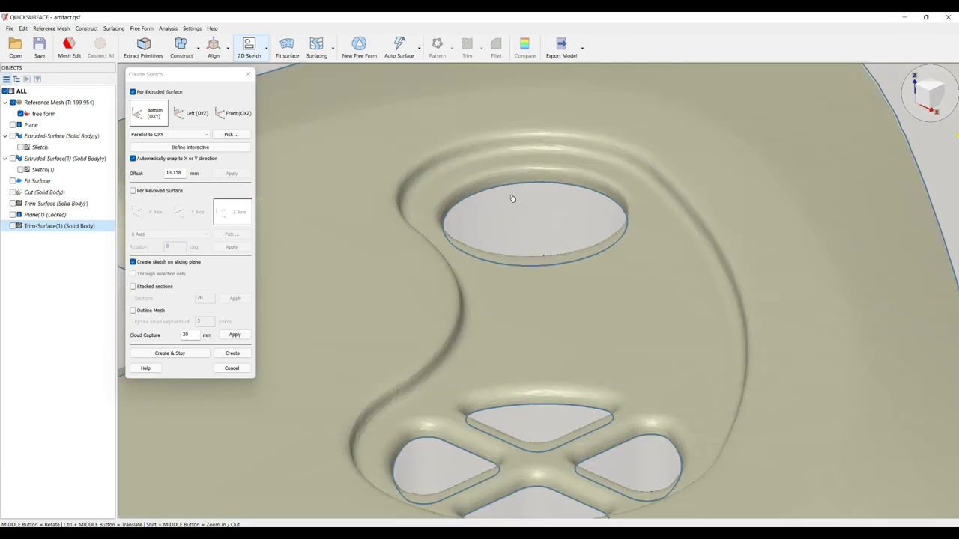
mouse_move(509, 180)
mouse_down()
mouse_move(512, 167)
mouse_move(524, 184)
mouse_up()
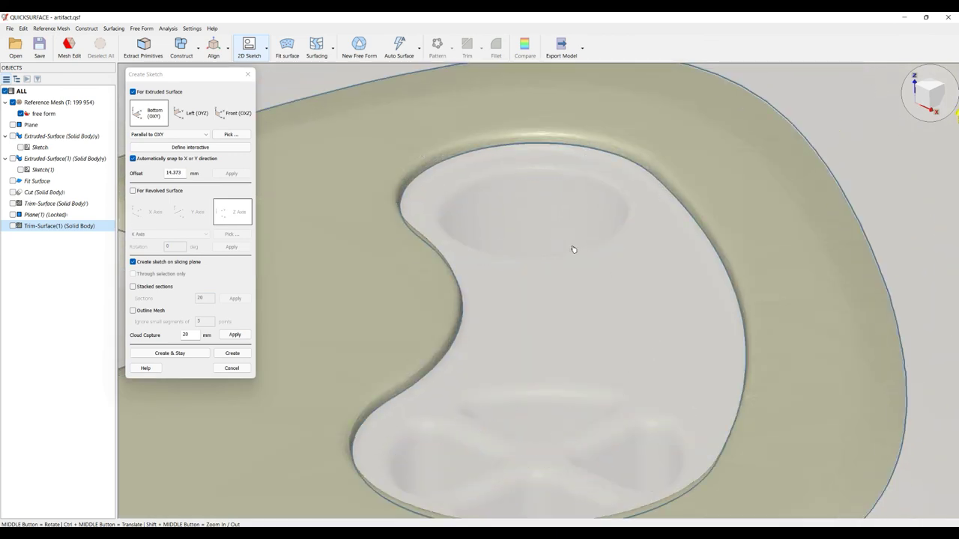
Step: Create the sketch from the section outlines and fit a curve along the inner outline
click(226, 356)
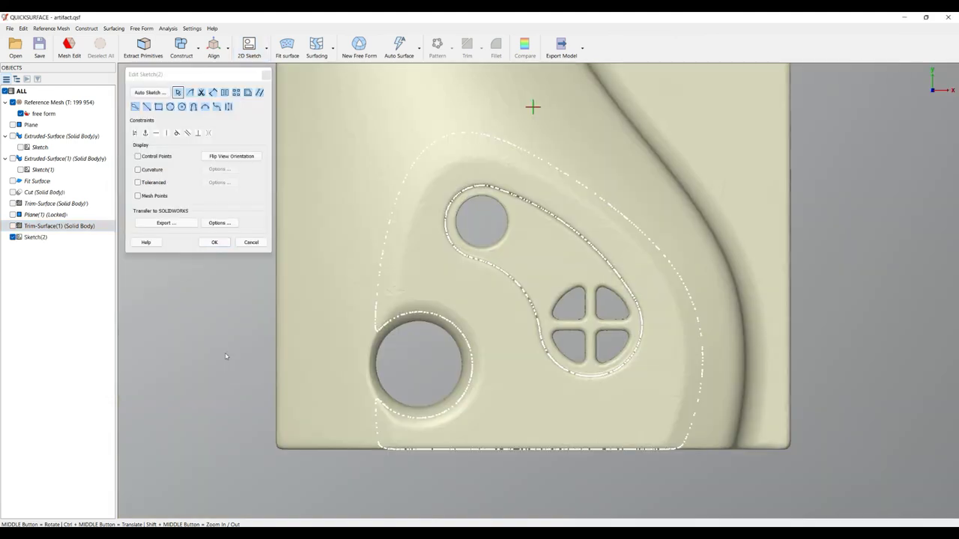
click(13, 102)
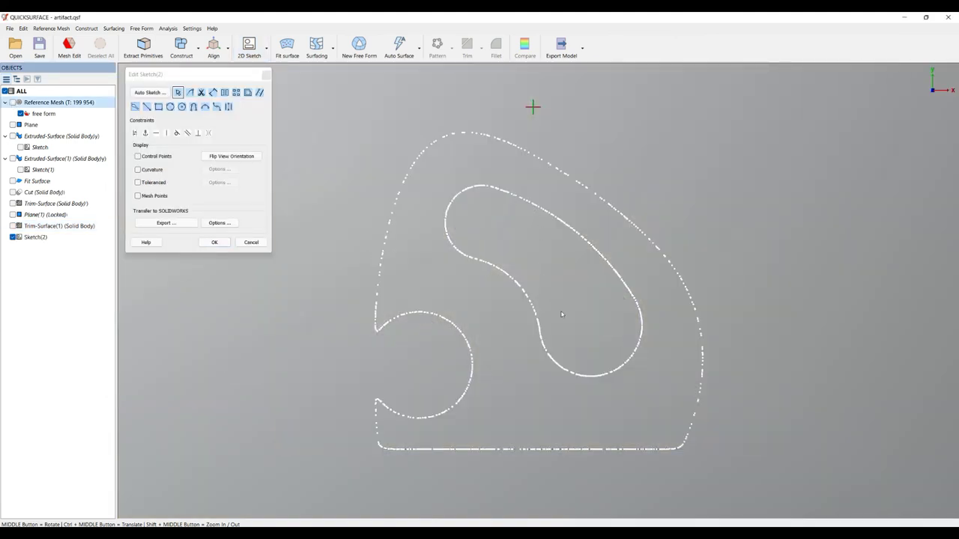
click(524, 300)
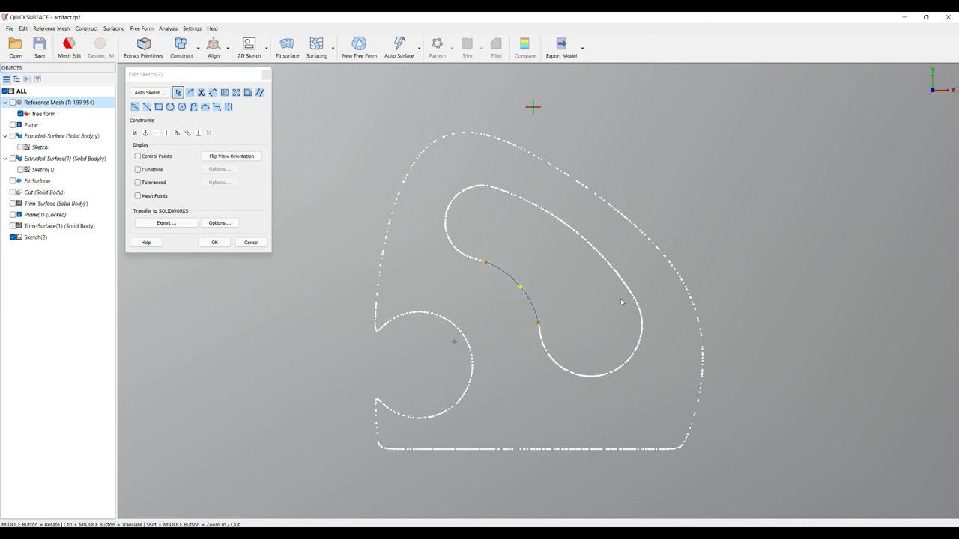
mouse_move(621, 302)
mouse_down()
mouse_move(618, 247)
mouse_move(568, 208)
mouse_move(517, 196)
mouse_up()
scroll(504, 223, up, 2)
Step: Close the kidney outline with tangent arcs at both rounded ends and finish the sketch
right_click(497, 218)
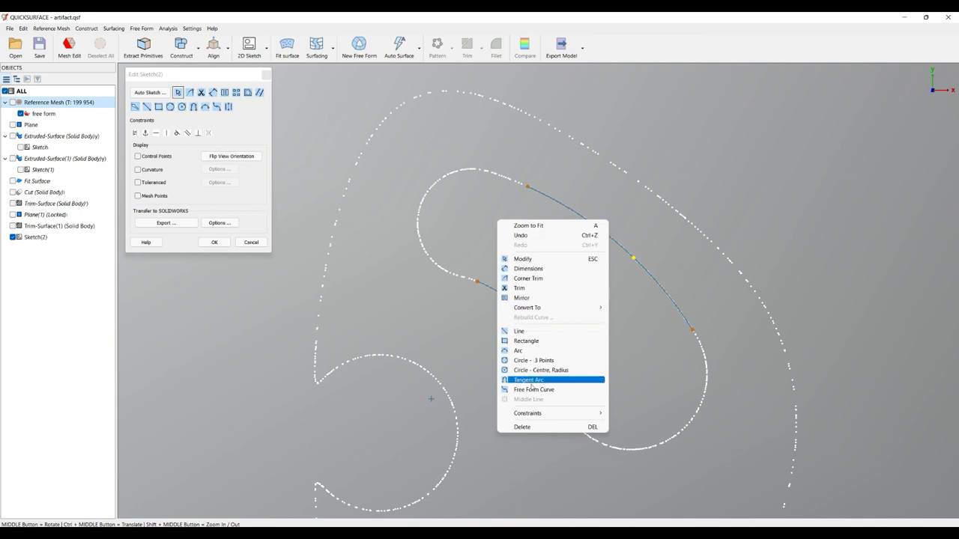
click(533, 380)
click(477, 281)
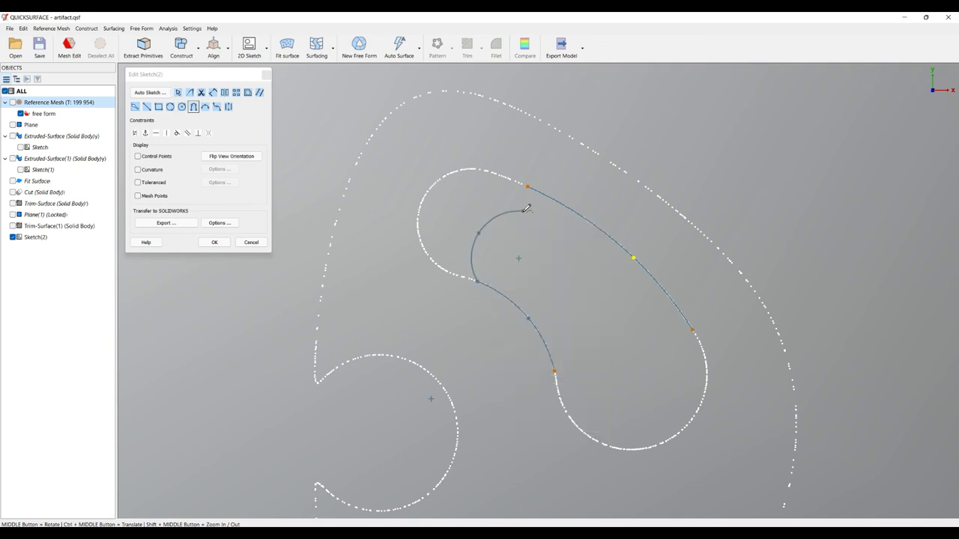
click(530, 186)
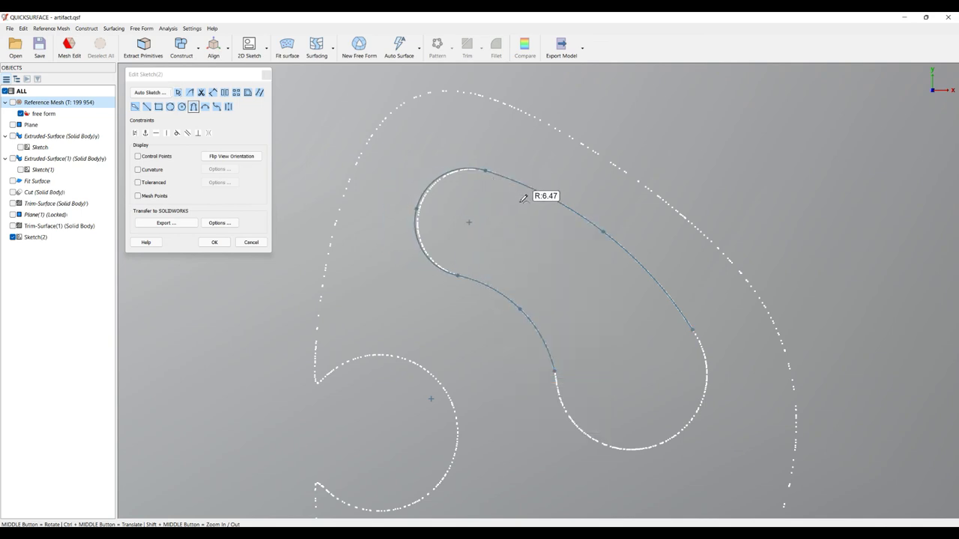
click(526, 201)
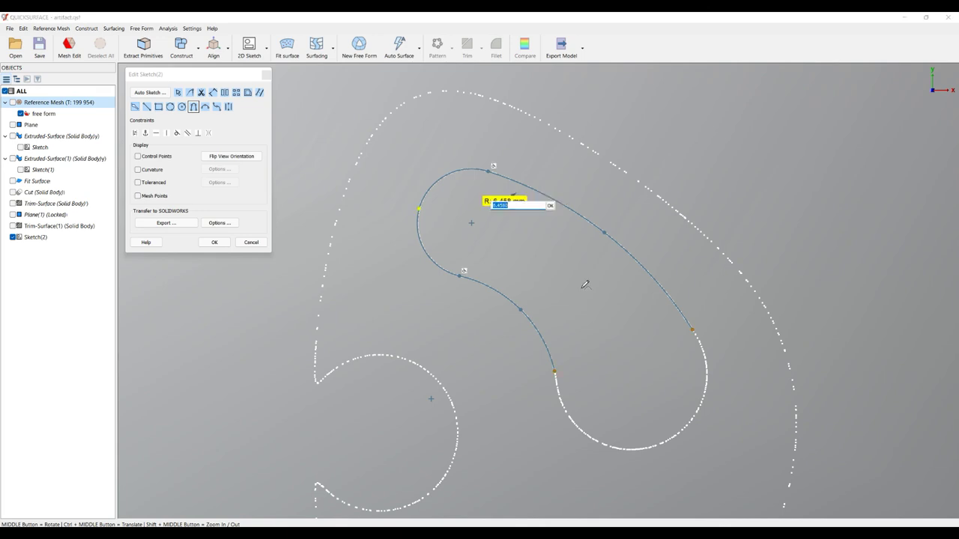
click(556, 370)
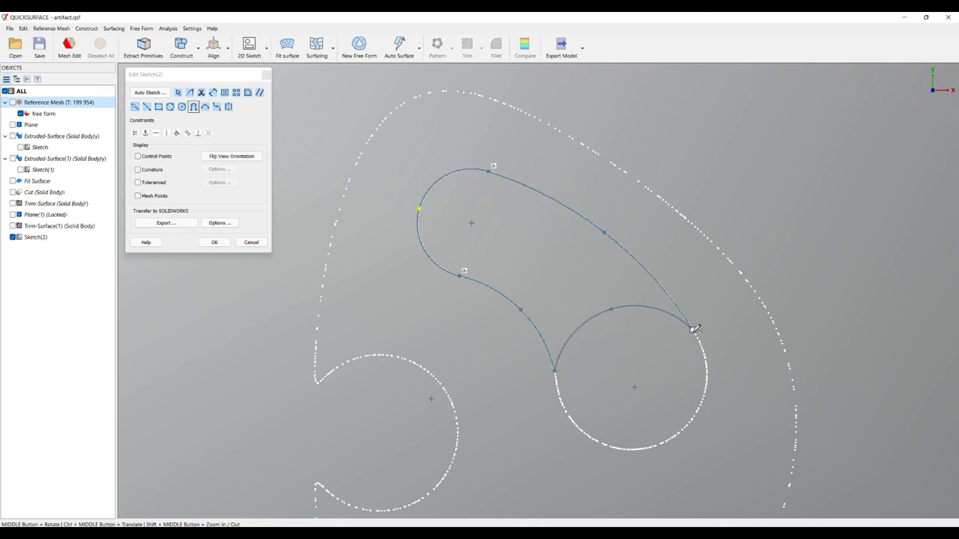
click(607, 303)
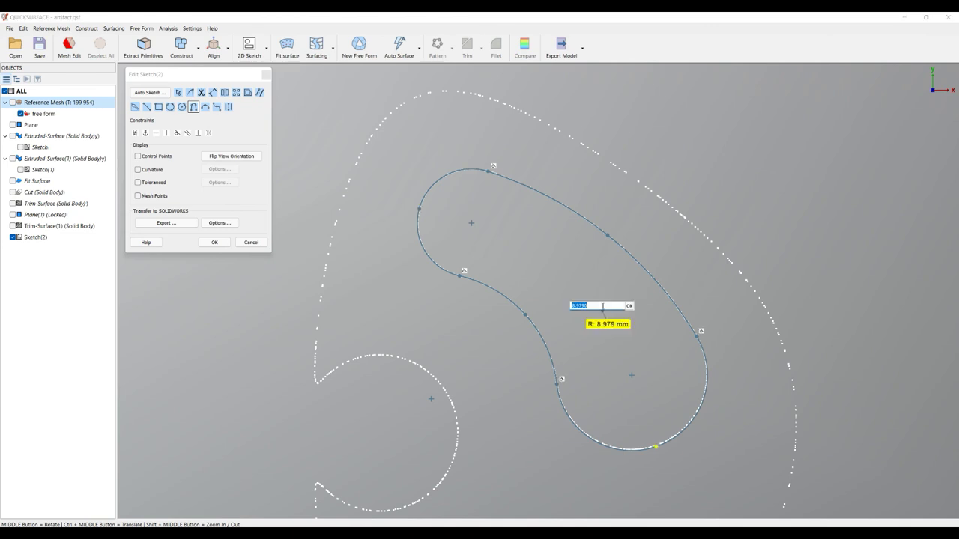
click(213, 243)
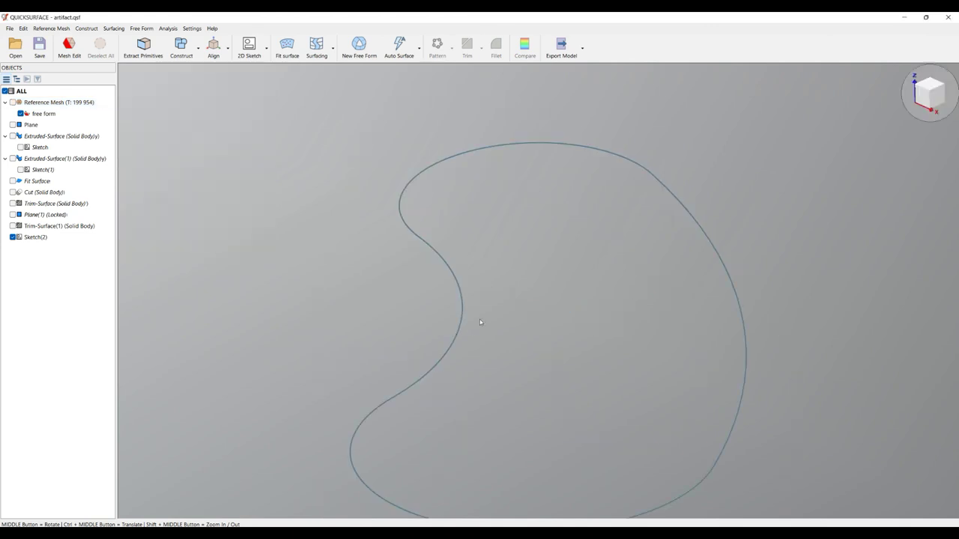
Step: Show the scanned mesh again and start extruding Sketch(2), previewing Depth 1 10.344 mm
scroll(479, 319, down, 5)
mouse_move(517, 284)
middle_down()
mouse_move(569, 261)
mouse_move(554, 284)
middle_up()
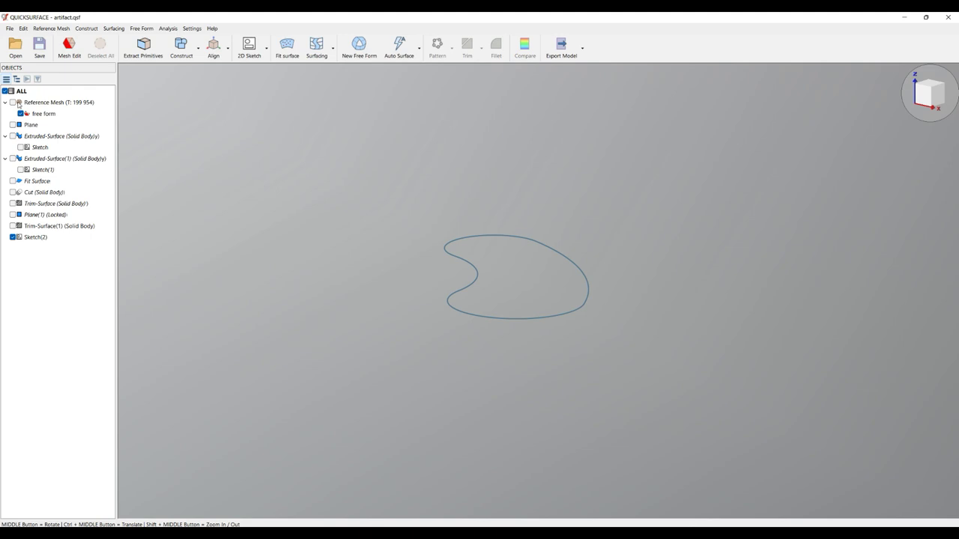
click(12, 102)
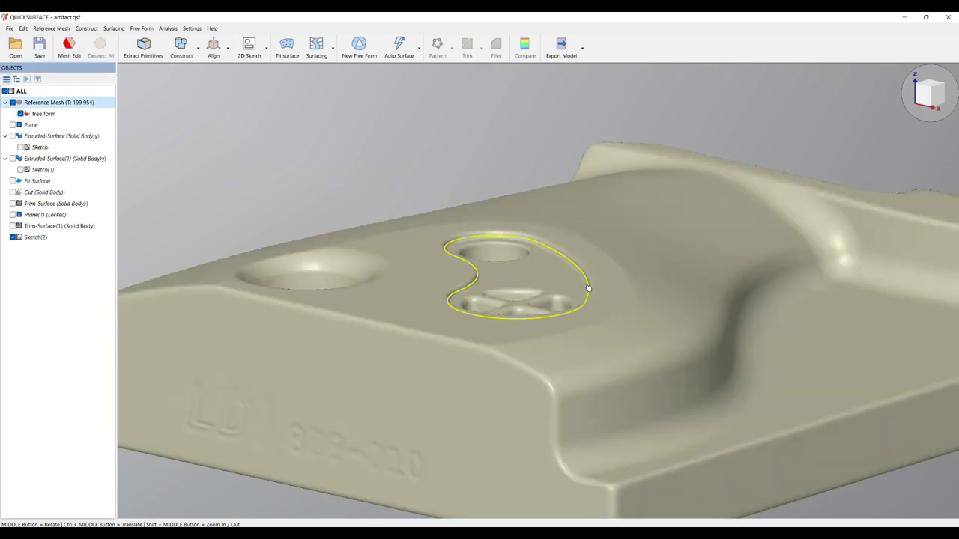
click(588, 289)
click(608, 271)
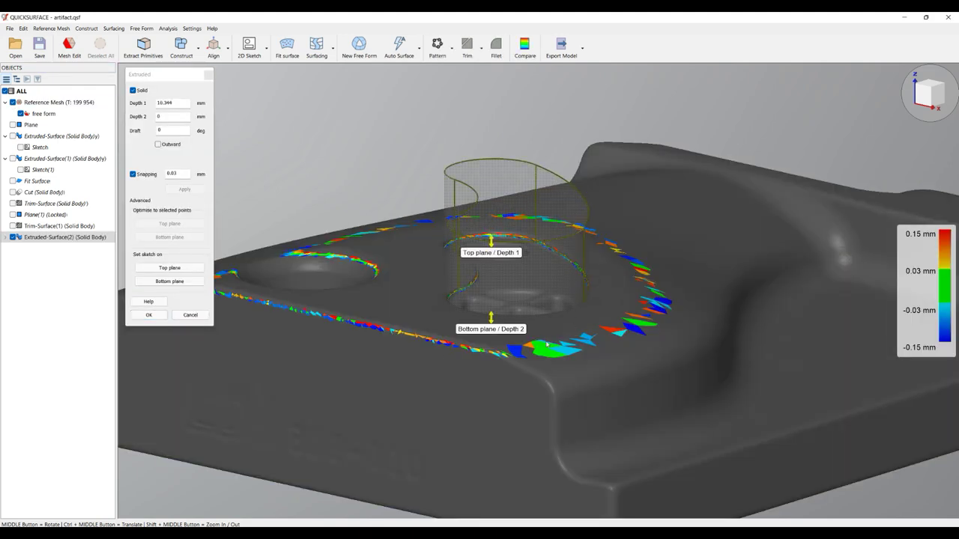
Step: With snapping on, set the bottom depth to the pocket floor (Depth 2 0.391 mm) and confirm
middle_drag(447, 383, 404, 247)
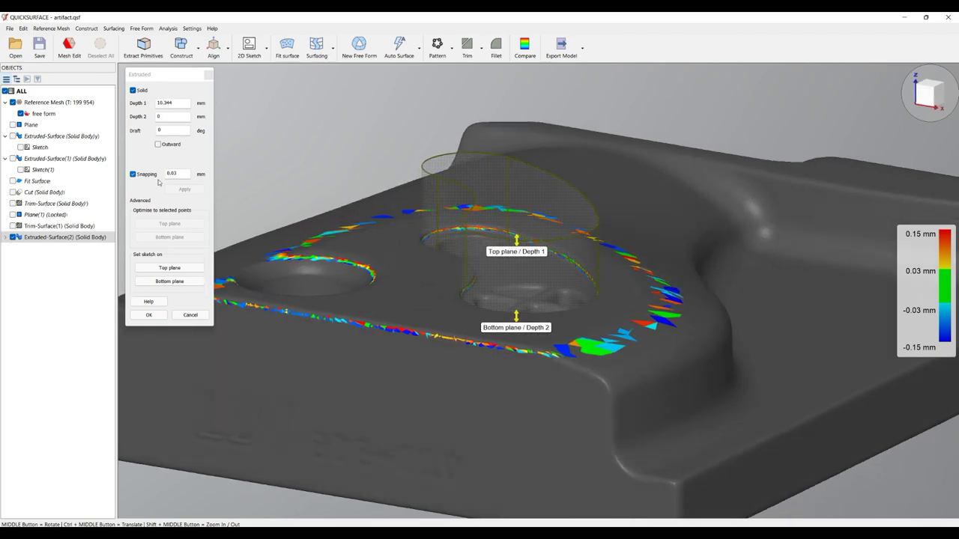
click(133, 175)
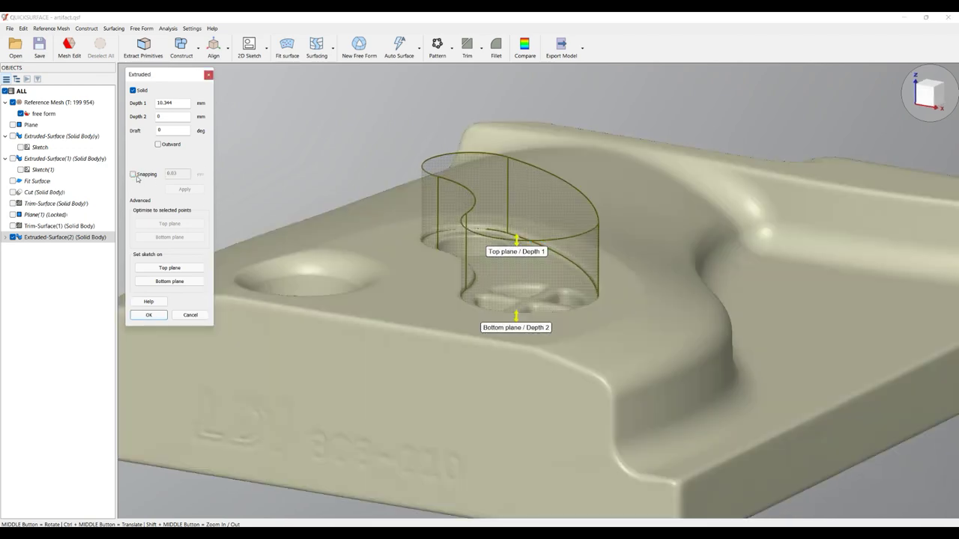
click(133, 174)
middle_drag(404, 352, 433, 222)
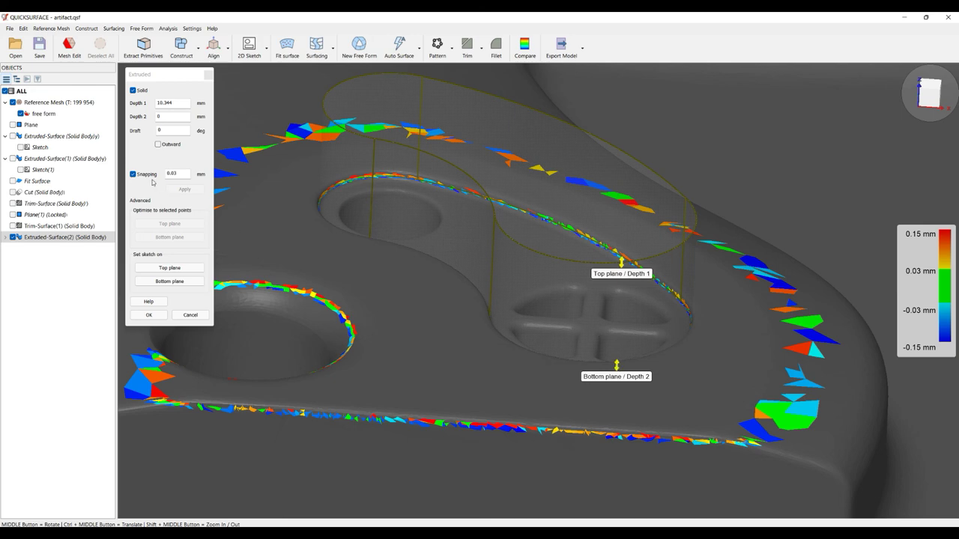
drag(618, 368, 619, 372)
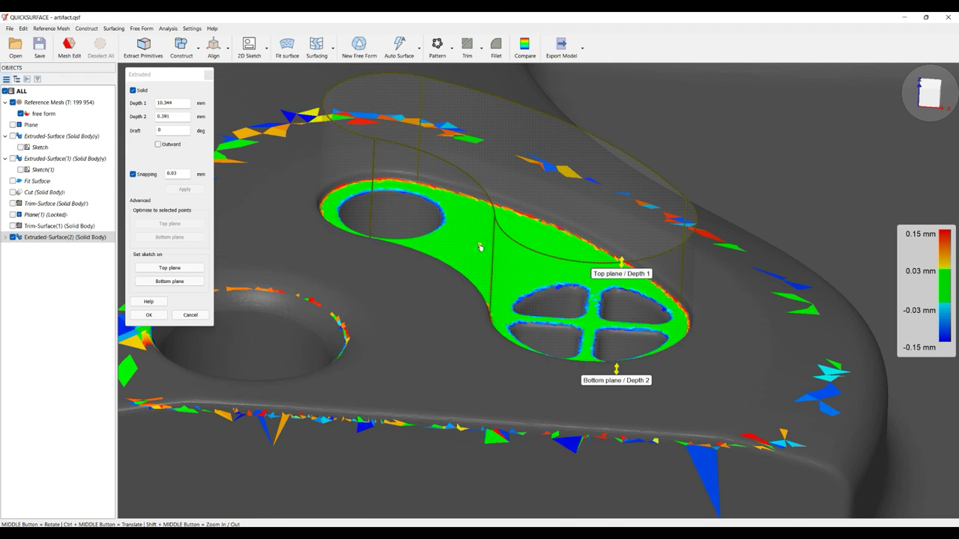
drag(483, 251, 664, 338)
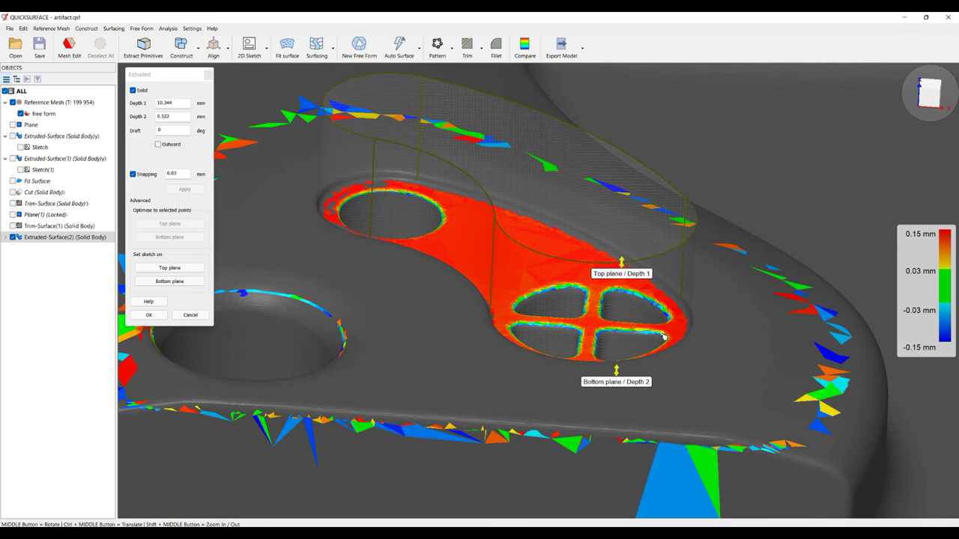
drag(664, 338, 674, 335)
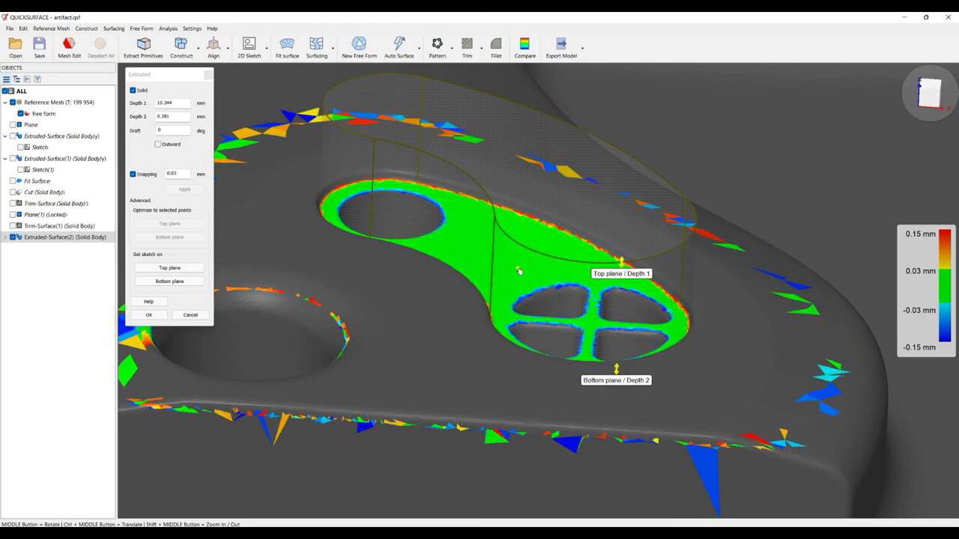
middle_drag(412, 297, 378, 296)
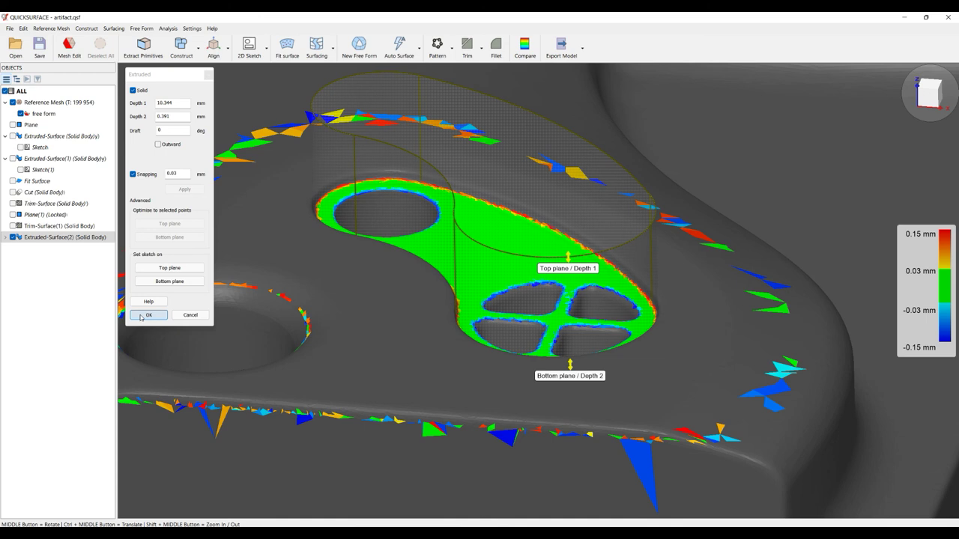
click(148, 314)
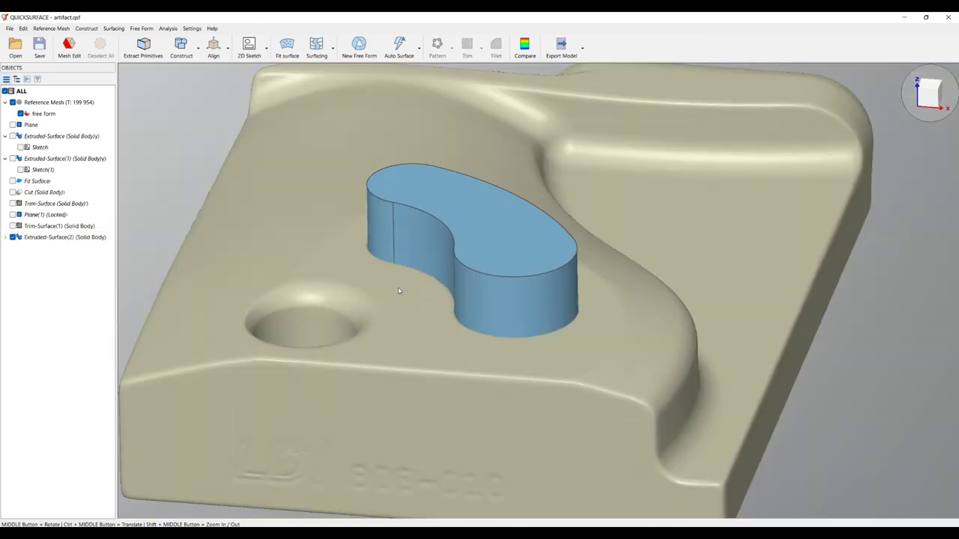